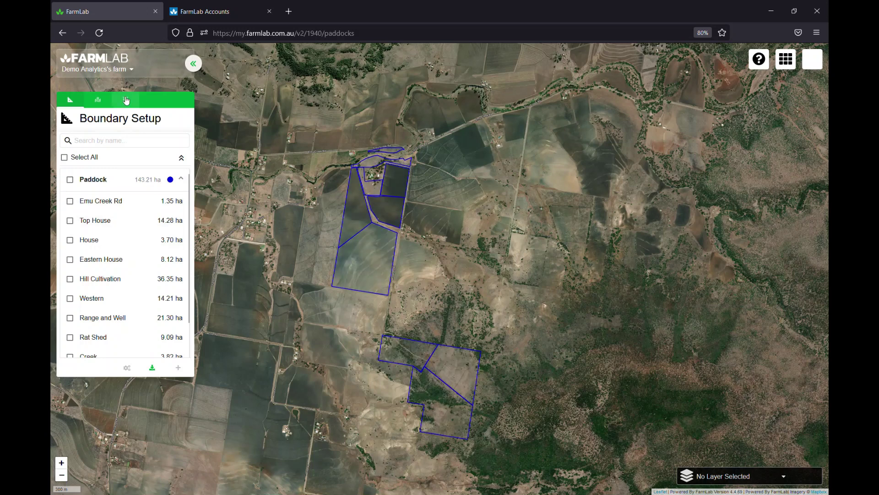
Check the farm's sample collection points and paddock boundary list, then bring up FarmLab Analytics.
{"action": "left_click", "coordinate": [97, 99]}
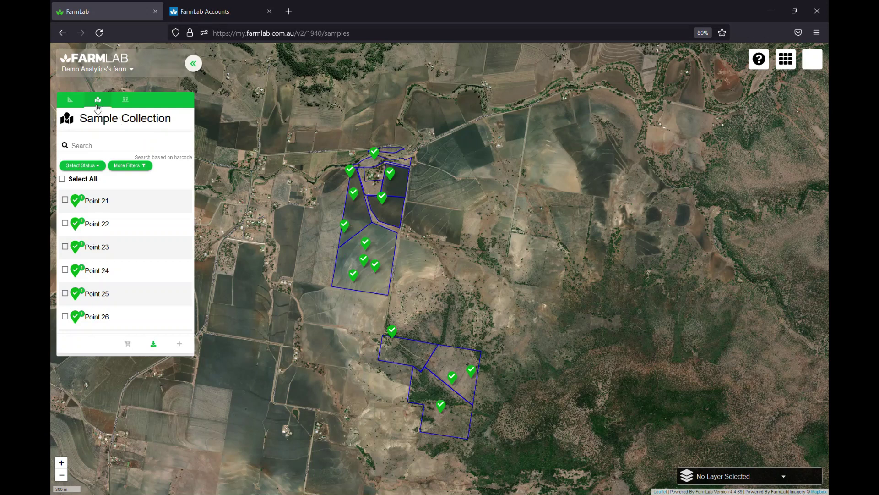
{"action": "left_click", "coordinate": [71, 99]}
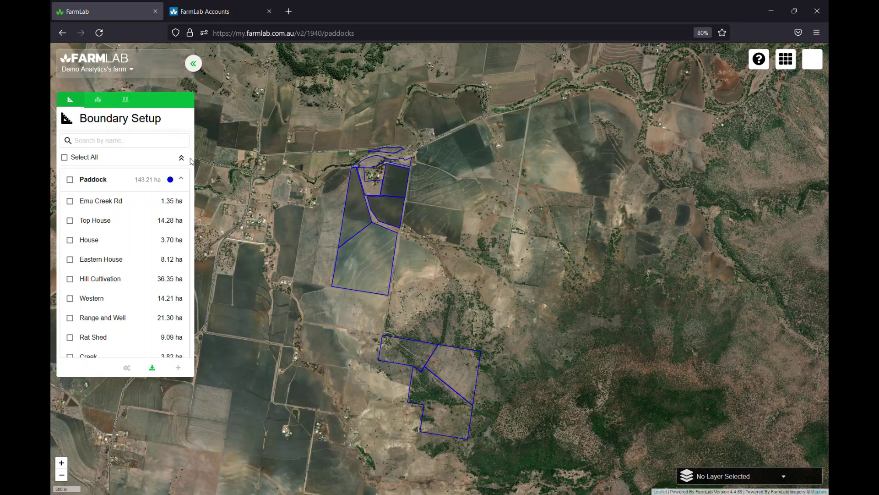
{"action": "left_click", "coordinate": [196, 12]}
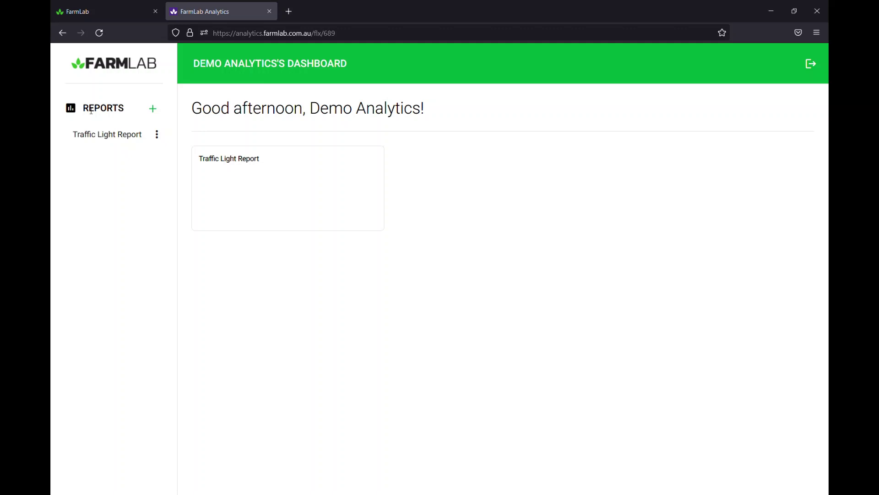
Create a New Report on the dashboard and rename it 'Demo Farm Report'.
{"action": "left_click", "coordinate": [155, 110]}
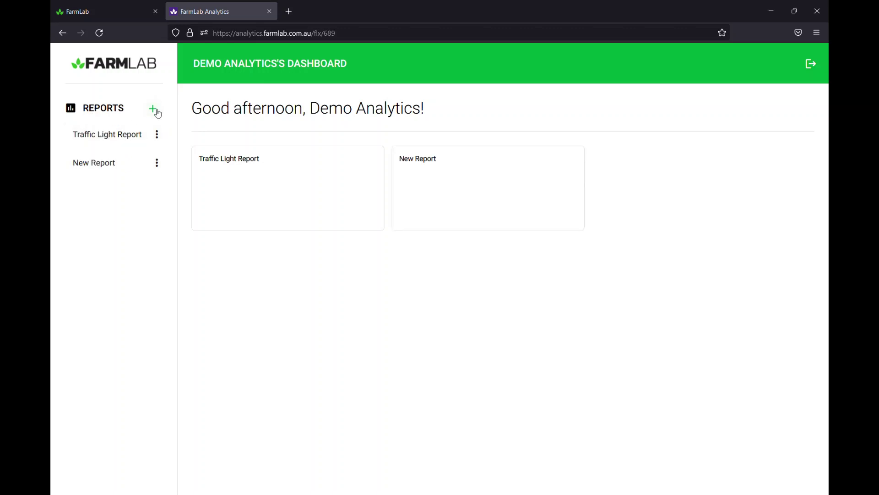
{"action": "left_click", "coordinate": [156, 165]}
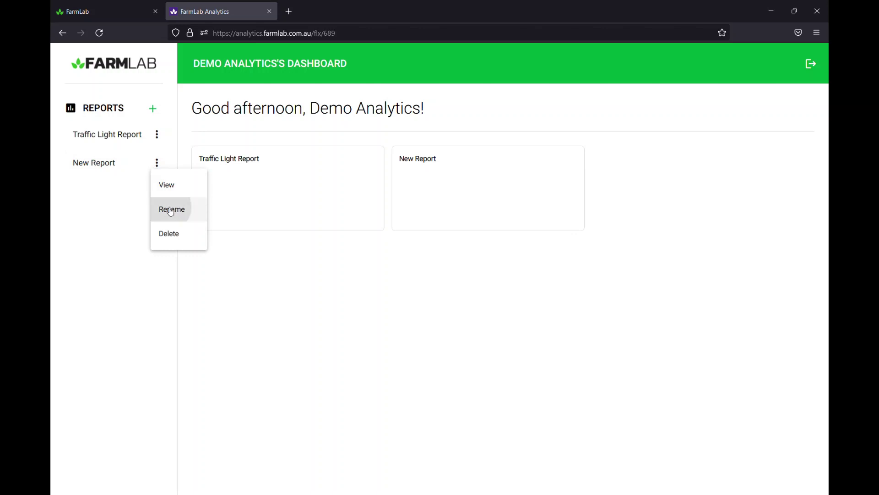
{"action": "left_click", "coordinate": [171, 209]}
{"action": "type", "text": "De"}
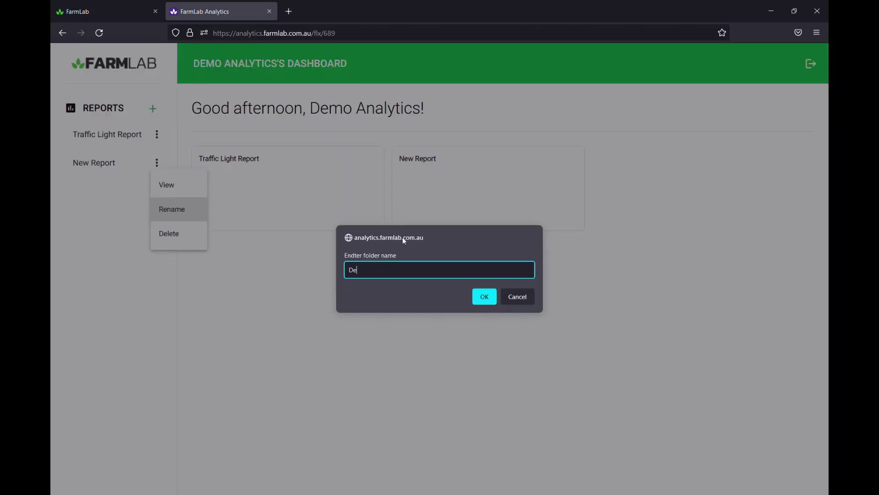
{"action": "type", "text": "mo Farm Report"}
{"action": "left_click", "coordinate": [485, 302]}
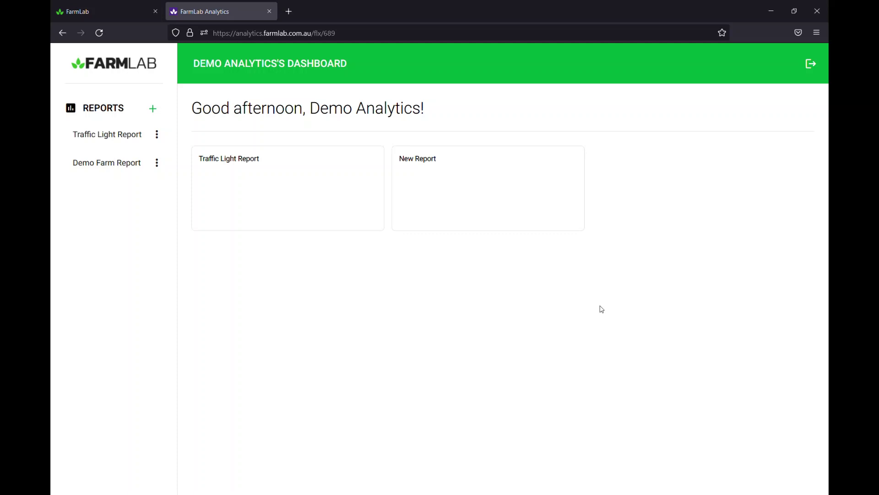
Open Demo Farm Report and add a Sample Results Table widget called 'Traffic Light Table'.
{"action": "mouse_move", "coordinate": [497, 206]}
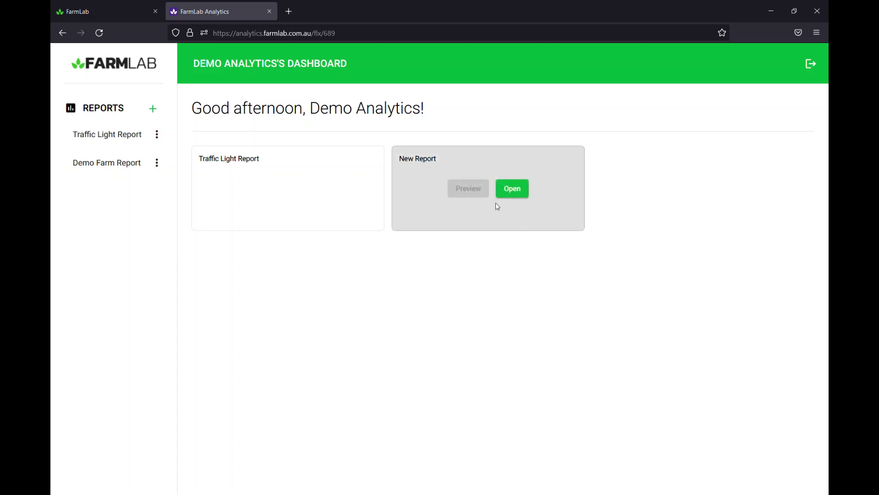
{"action": "left_click", "coordinate": [517, 192]}
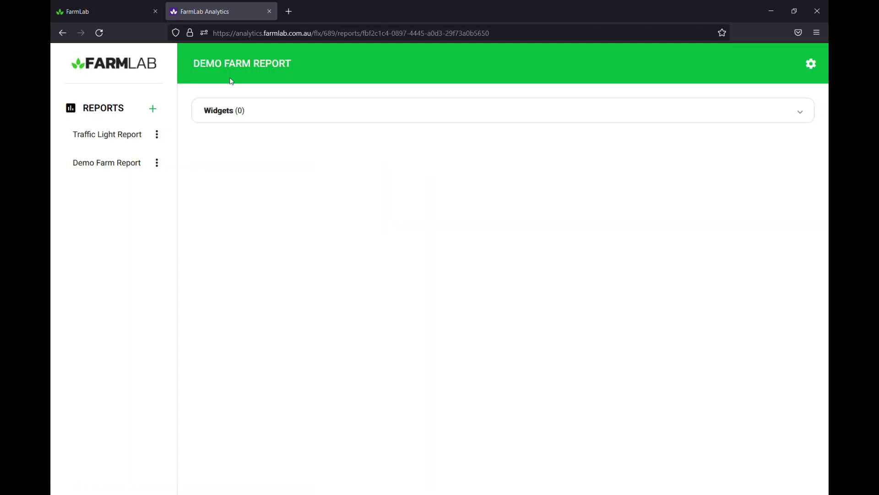
{"action": "left_click", "coordinate": [297, 118]}
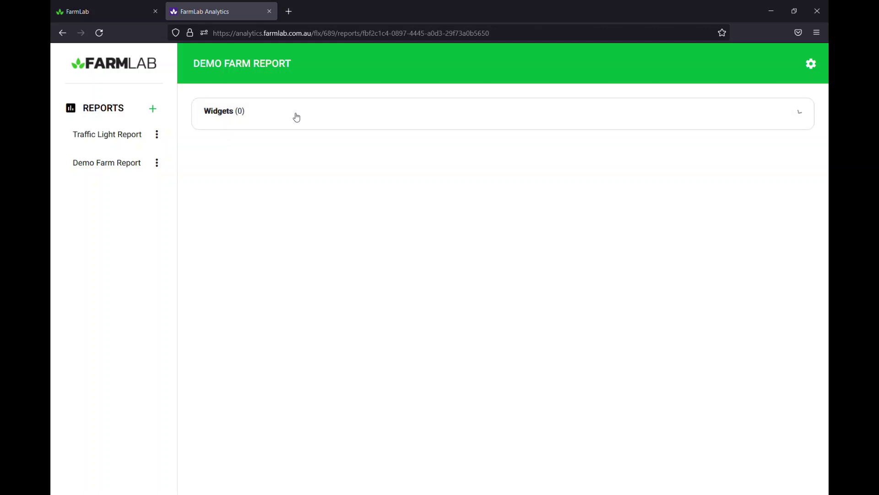
{"action": "left_click", "coordinate": [256, 153]}
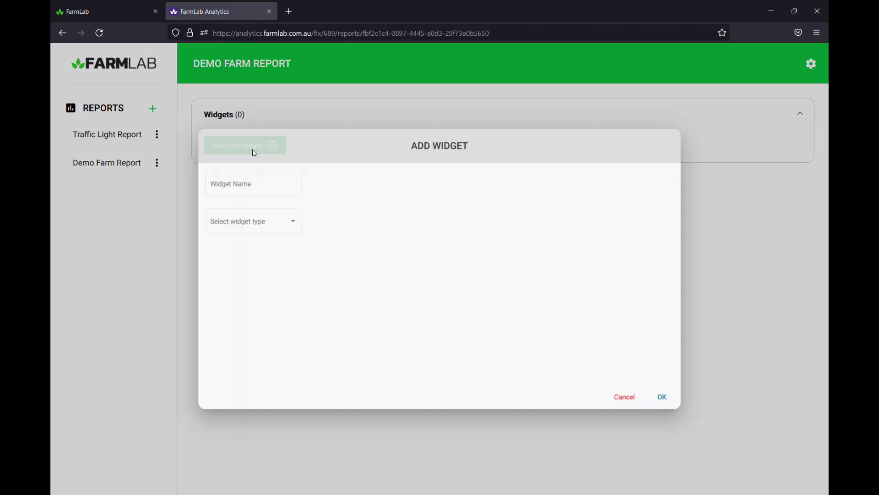
{"action": "type", "text": "Traff"}
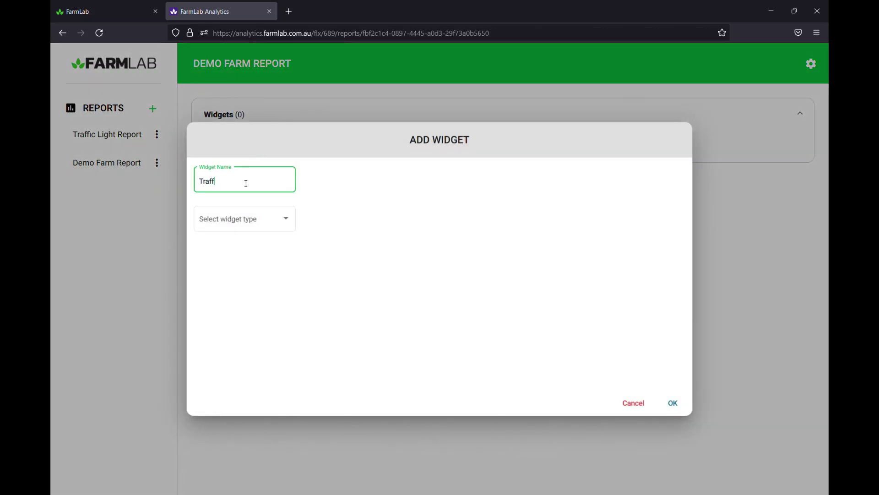
{"action": "type", "text": "ic Light Table"}
{"action": "left_click", "coordinate": [269, 219]}
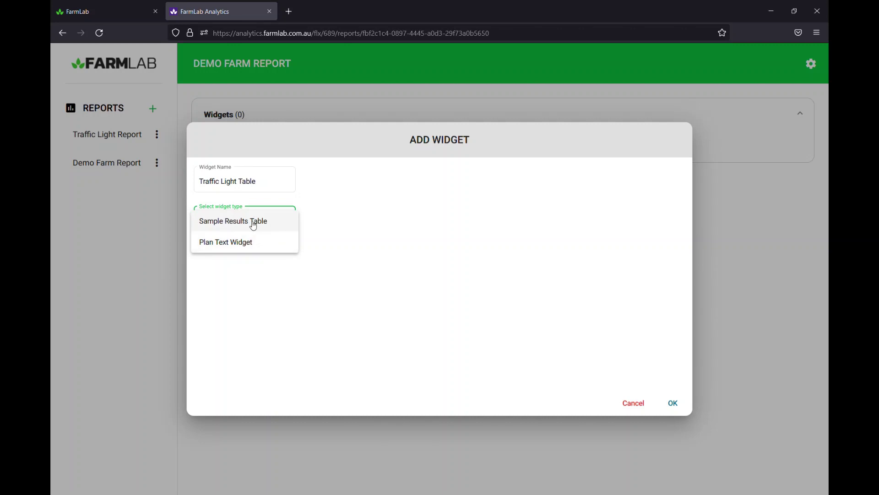
{"action": "left_click", "coordinate": [254, 225]}
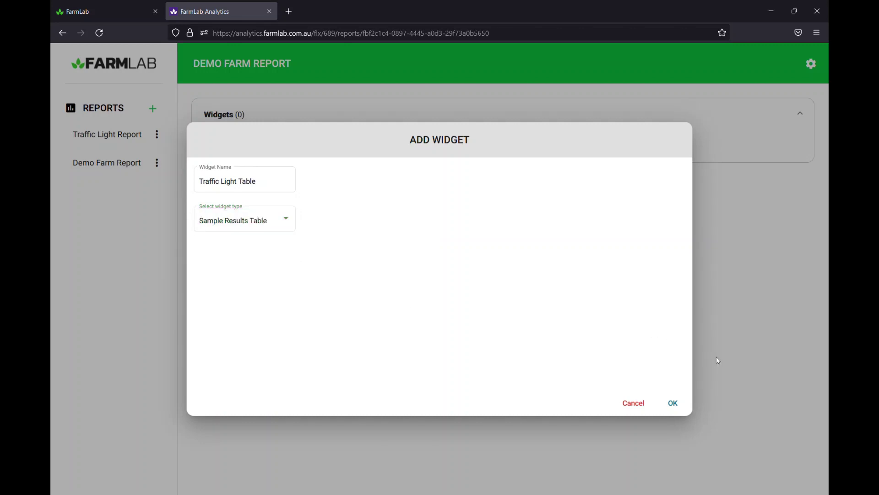
{"action": "left_click", "coordinate": [673, 403]}
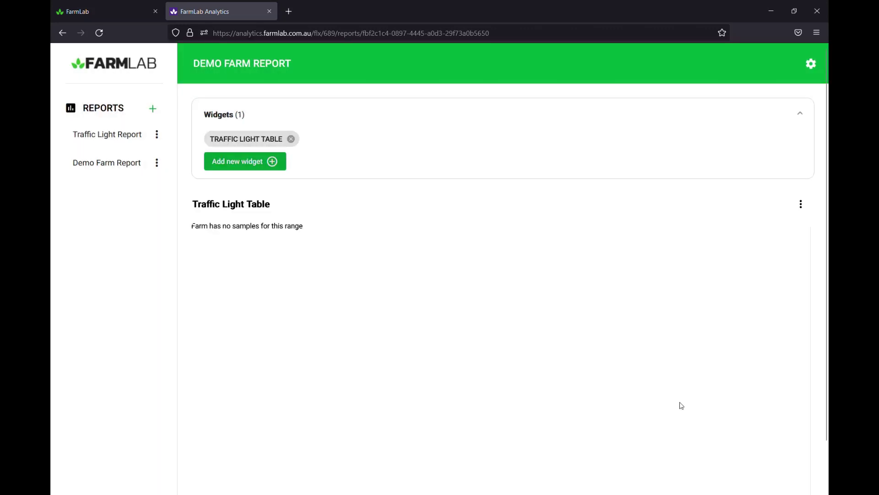
Open the property profile manager from the report's settings gear.
{"action": "left_click", "coordinate": [813, 65]}
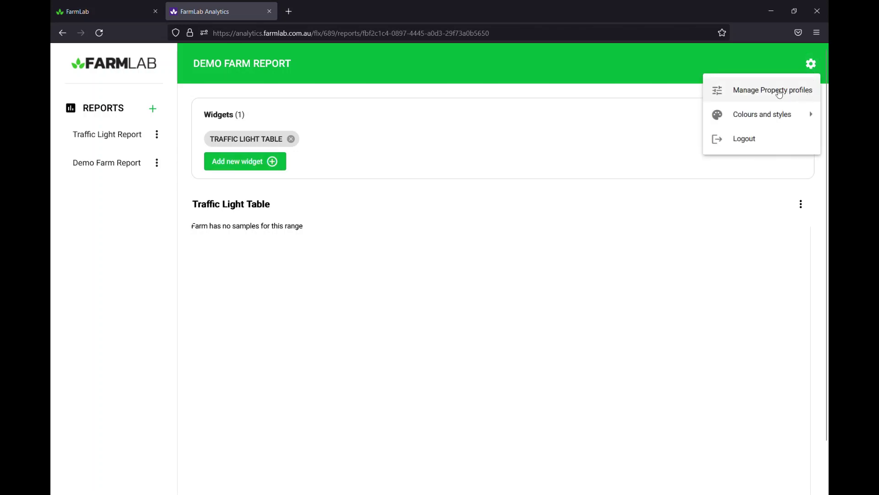
{"action": "left_click", "coordinate": [761, 91]}
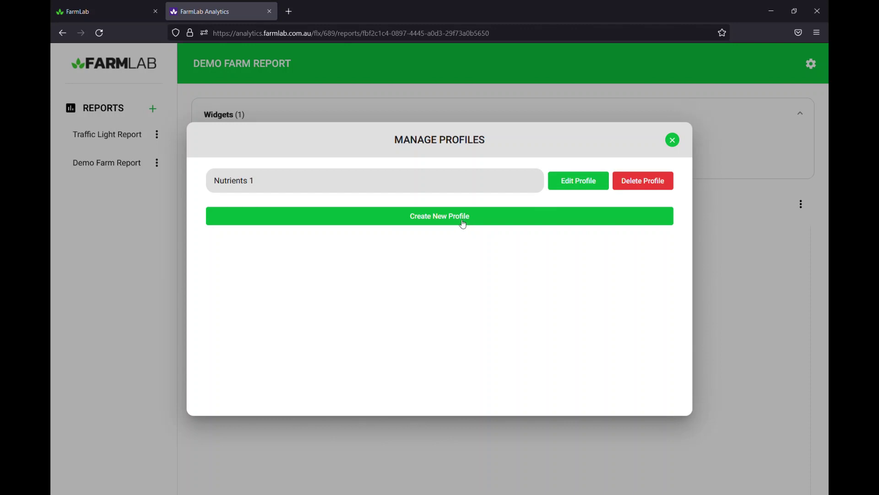
Edit the Nutrients 1 profile and expand its Chloride mg/kg and Potassium % properties.
{"action": "left_click", "coordinate": [573, 187]}
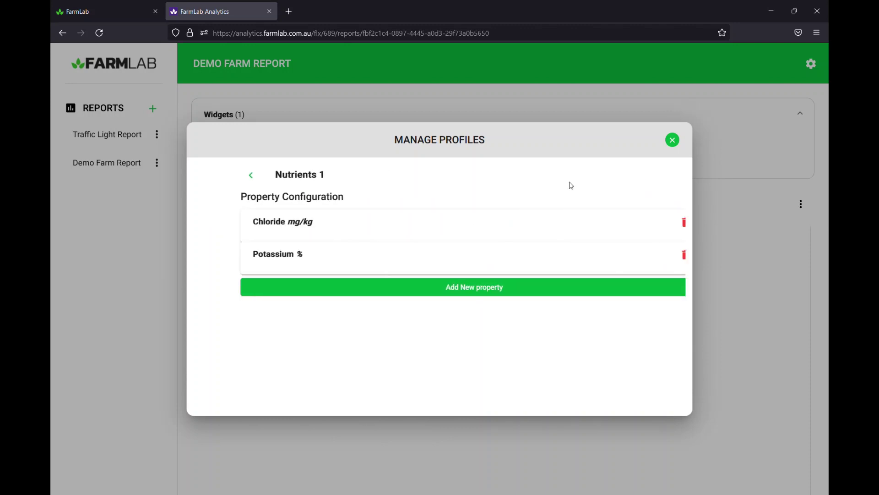
{"action": "left_click", "coordinate": [247, 228]}
{"action": "left_click", "coordinate": [249, 280]}
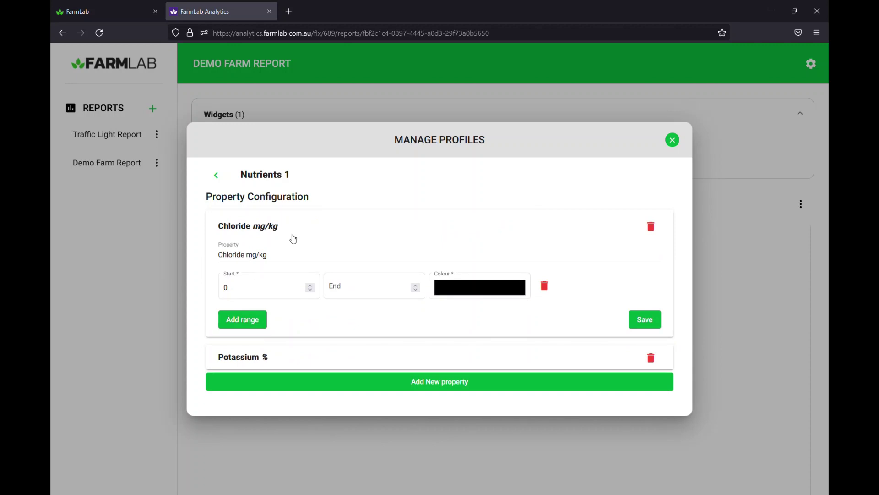
{"action": "left_click", "coordinate": [271, 353]}
{"action": "scroll", "coordinate": [349, 320], "scroll_direction": "down", "scroll_amount": 3}
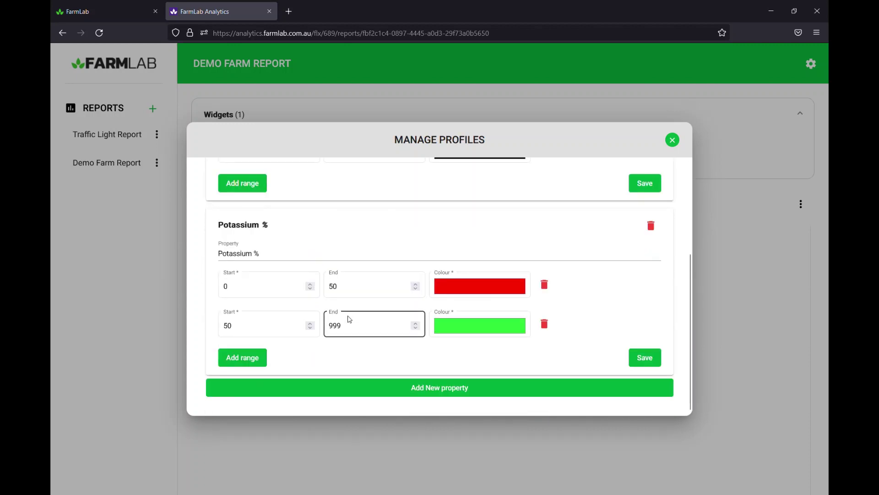
{"action": "scroll", "coordinate": [374, 304], "scroll_direction": "up", "scroll_amount": 2}
{"action": "scroll", "coordinate": [374, 303], "scroll_direction": "up", "scroll_amount": 1}
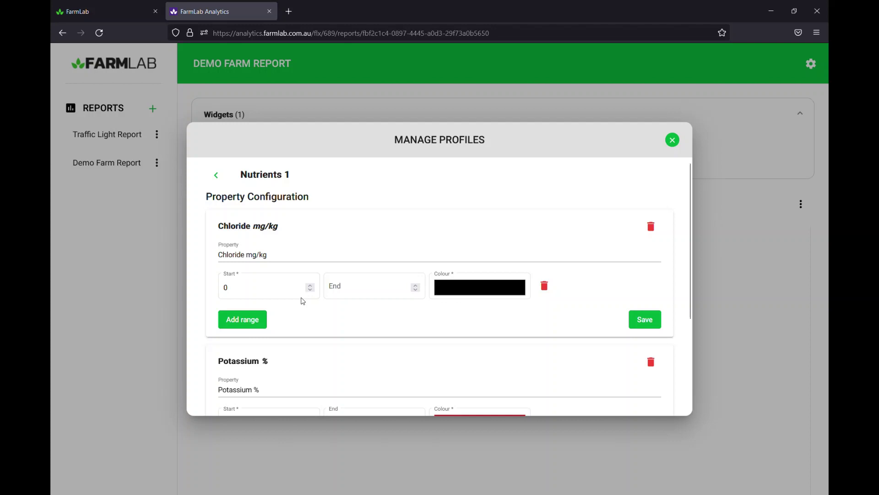
Give Chloride ranges 0–1 in red and 1–20 in yellow, and save them.
{"action": "left_click", "coordinate": [371, 291]}
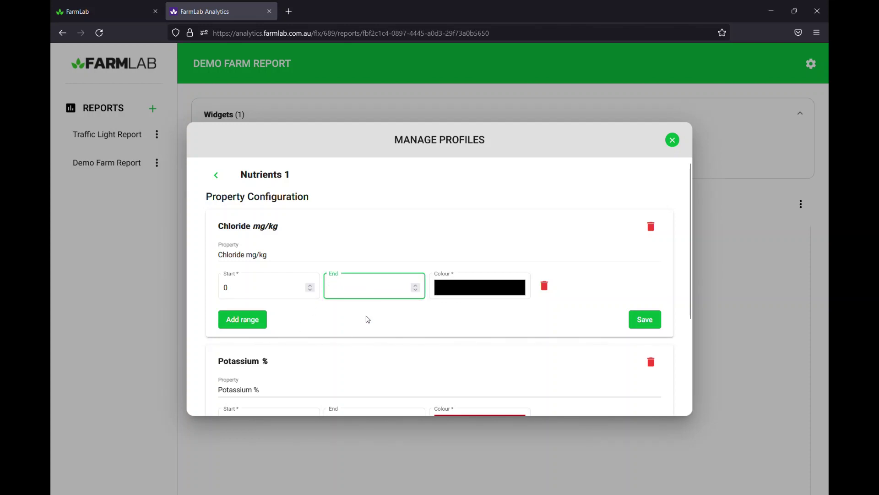
{"action": "type", "text": "1"}
{"action": "left_click", "coordinate": [489, 297]}
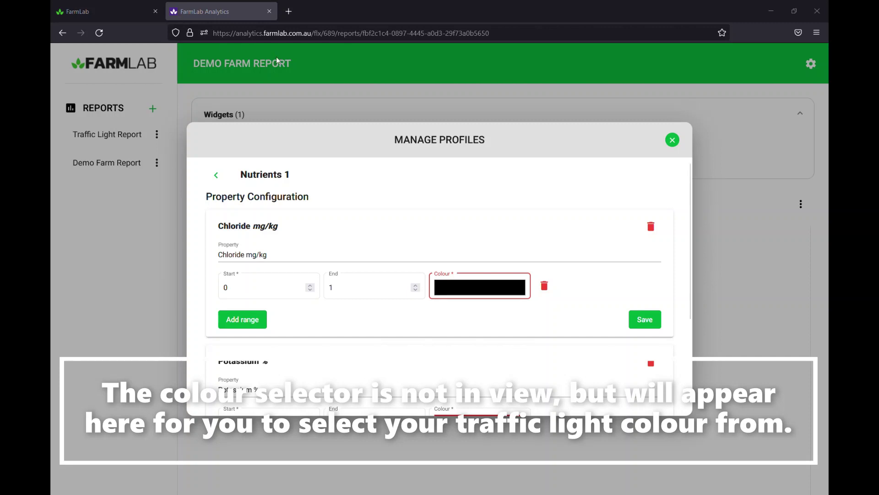
{"action": "left_click", "coordinate": [289, 57]}
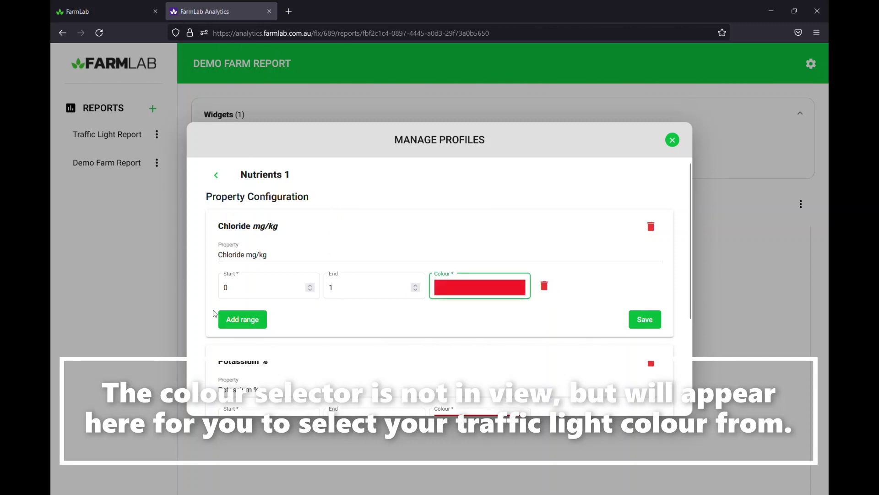
{"action": "left_click", "coordinate": [242, 319]}
{"action": "left_click", "coordinate": [346, 330]}
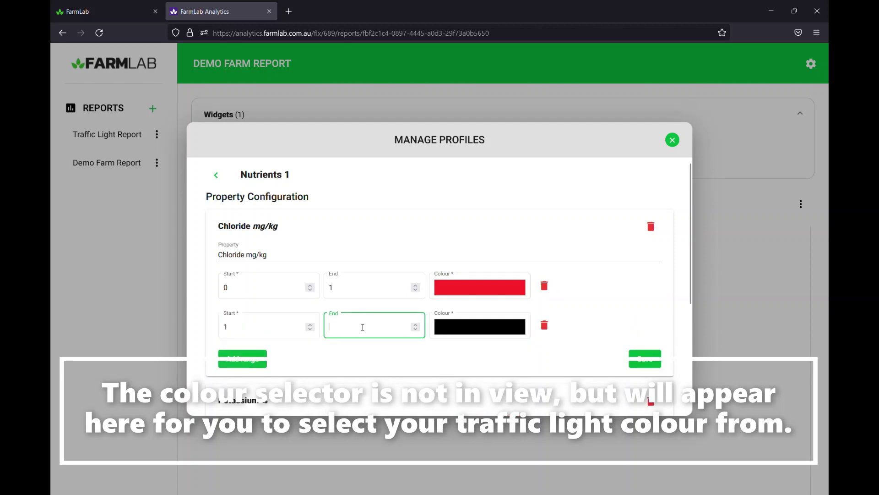
{"action": "type", "text": "20"}
{"action": "left_click", "coordinate": [471, 327]}
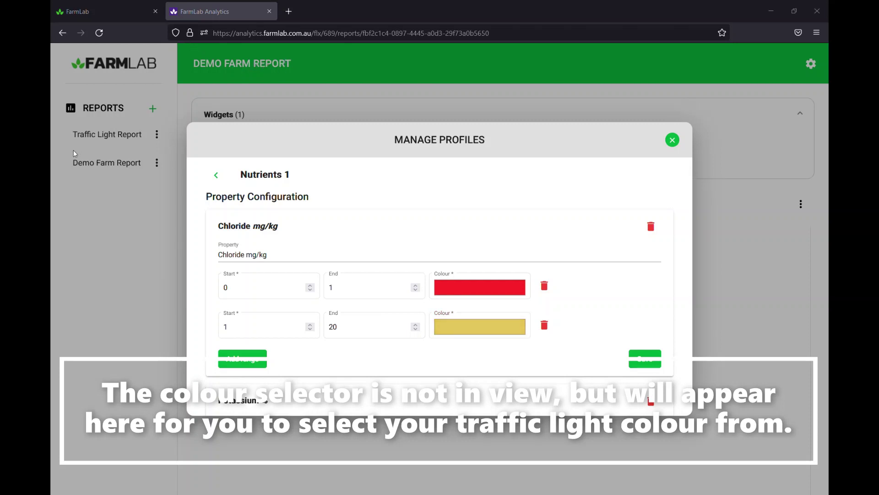
{"action": "left_click", "coordinate": [640, 365]}
{"action": "scroll", "coordinate": [600, 362], "scroll_direction": "down", "scroll_amount": 4}
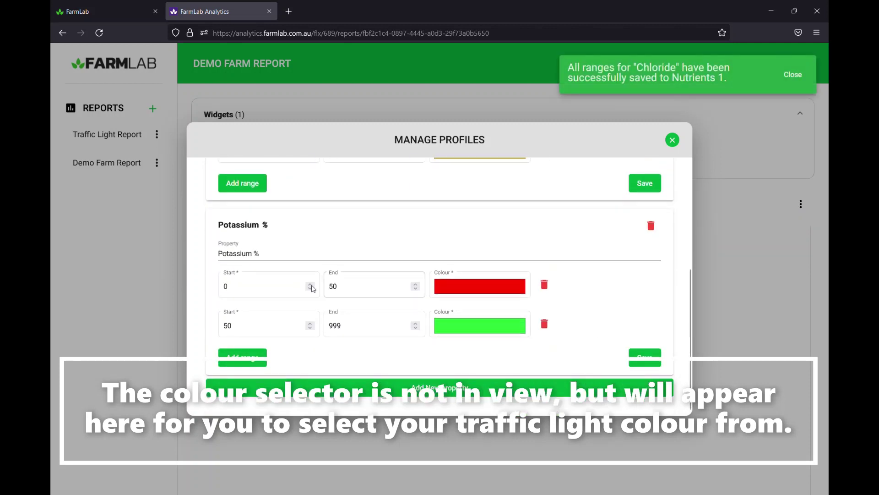
Add a new property to Nutrients 1, searching 'carb' to choose Total Organic Carbon %.
{"action": "left_click", "coordinate": [412, 386]}
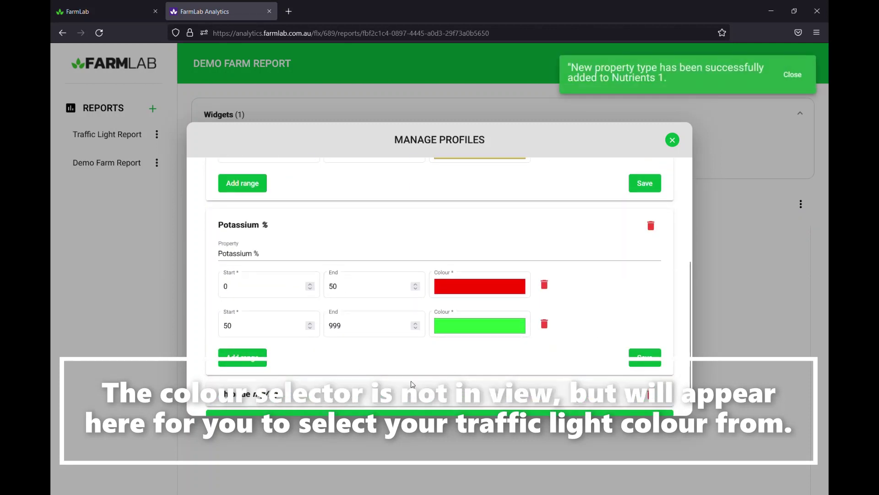
{"action": "scroll", "coordinate": [389, 366], "scroll_direction": "down", "scroll_amount": 1}
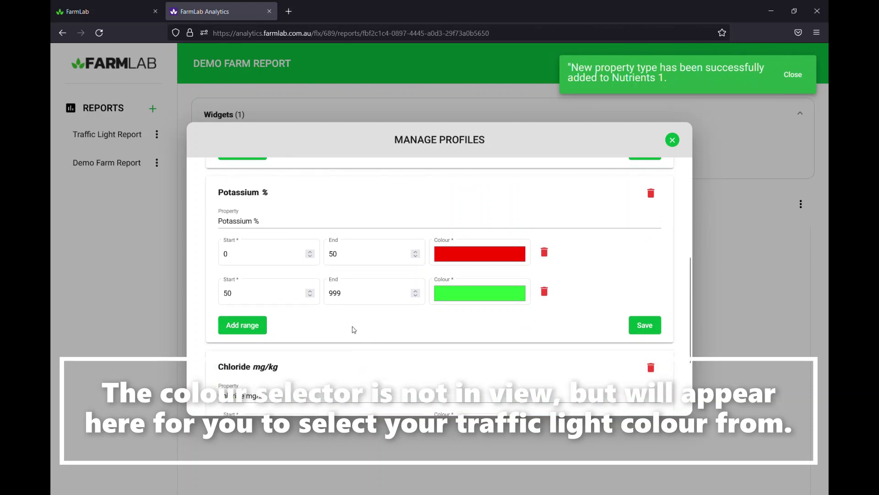
{"action": "scroll", "coordinate": [354, 330], "scroll_direction": "down", "scroll_amount": 3}
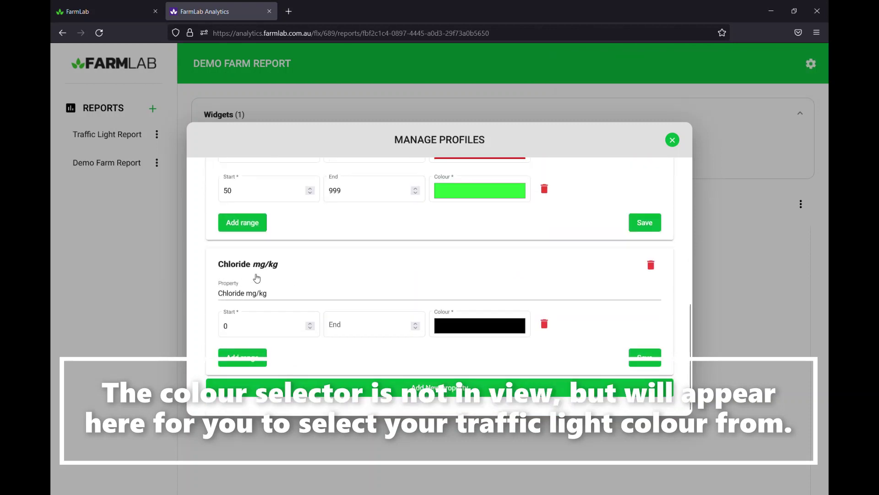
{"action": "triple_click", "coordinate": [279, 293]}
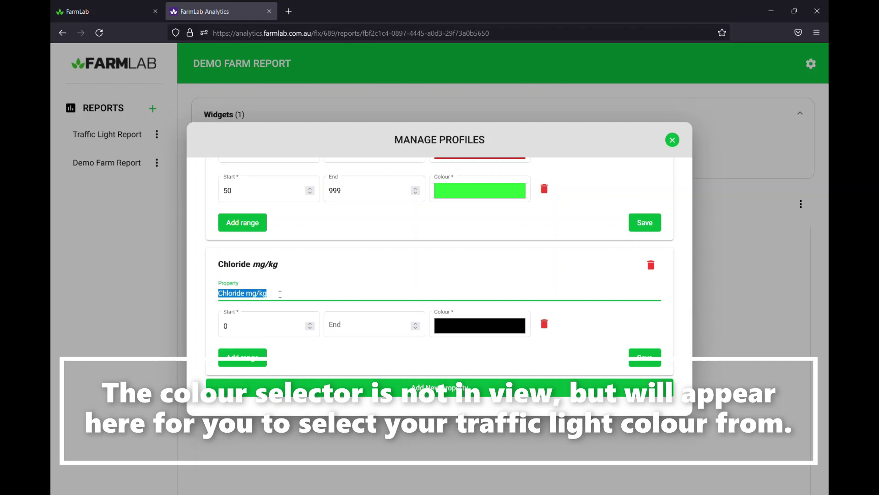
{"action": "type", "text": "carb"}
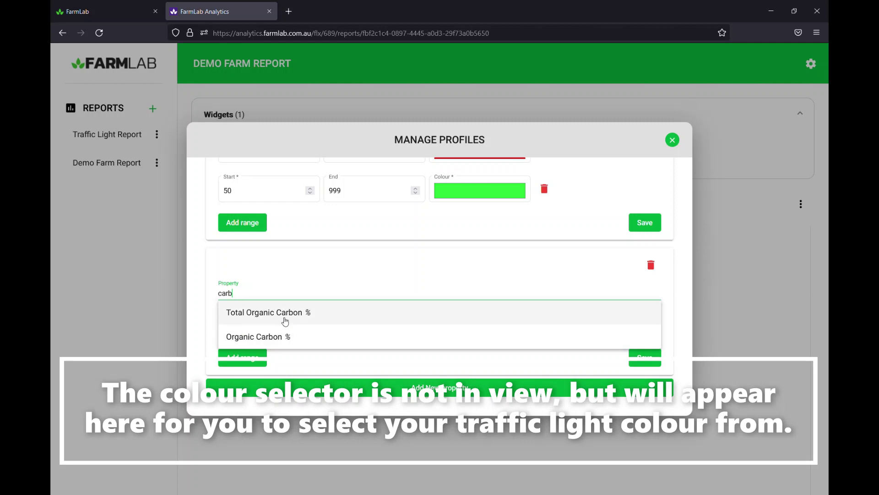
{"action": "left_click", "coordinate": [284, 322]}
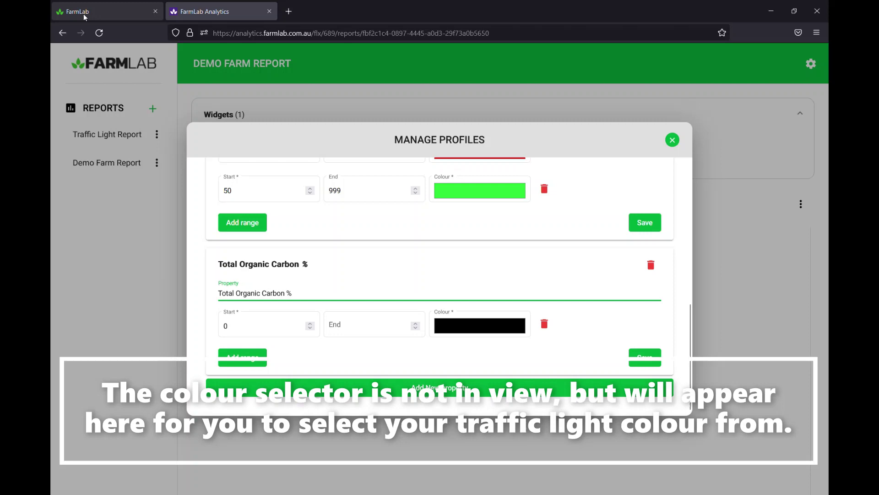
Check the farm's soil test results on the FarmLab map, then return to the profile editor.
{"action": "left_click", "coordinate": [68, 12]}
{"action": "left_click", "coordinate": [125, 99]}
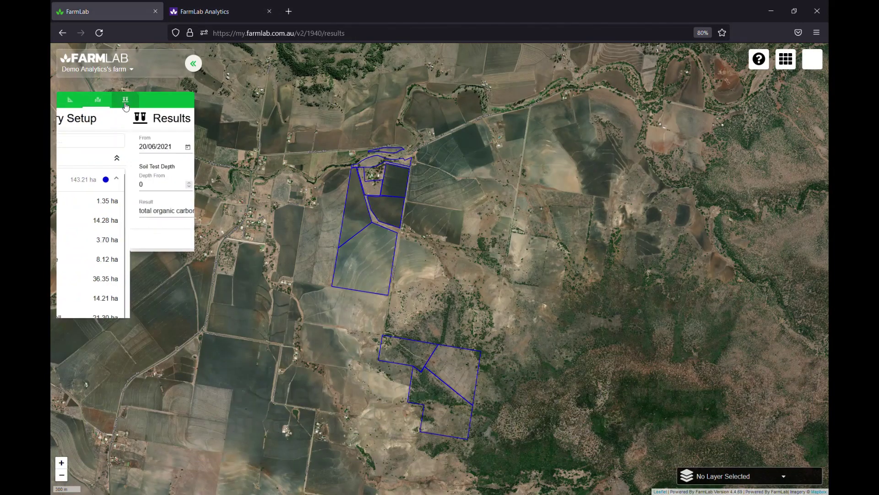
{"action": "left_click", "coordinate": [212, 10]}
Set Total Organic Carbon's first ranges: 0–1 red and 1–2 orange.
{"action": "left_click", "coordinate": [371, 335]}
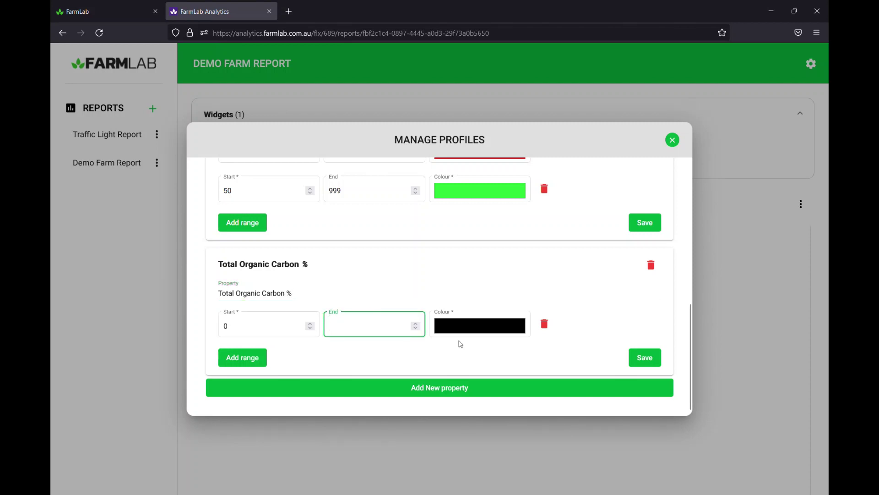
{"action": "type", "text": "1"}
{"action": "left_click", "coordinate": [478, 331]}
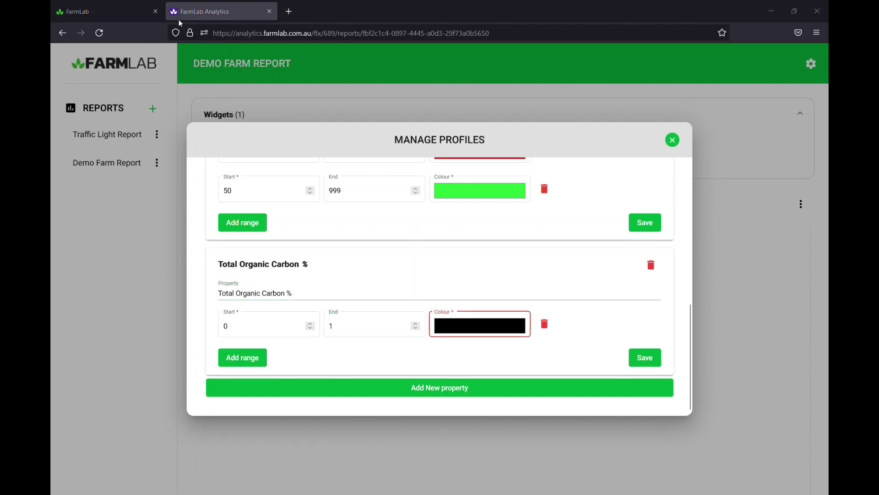
{"action": "left_click", "coordinate": [281, 75]}
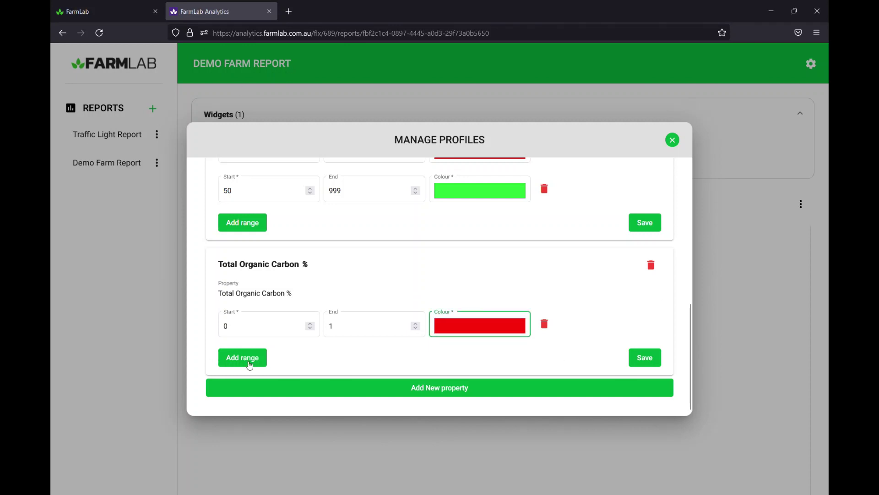
{"action": "left_click", "coordinate": [246, 358]}
{"action": "left_click", "coordinate": [357, 368]}
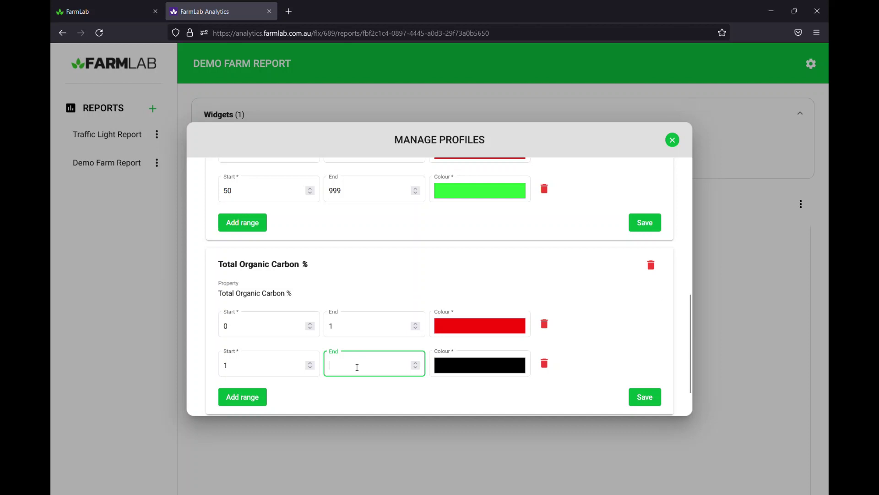
{"action": "type", "text": "2"}
{"action": "left_click", "coordinate": [463, 372]}
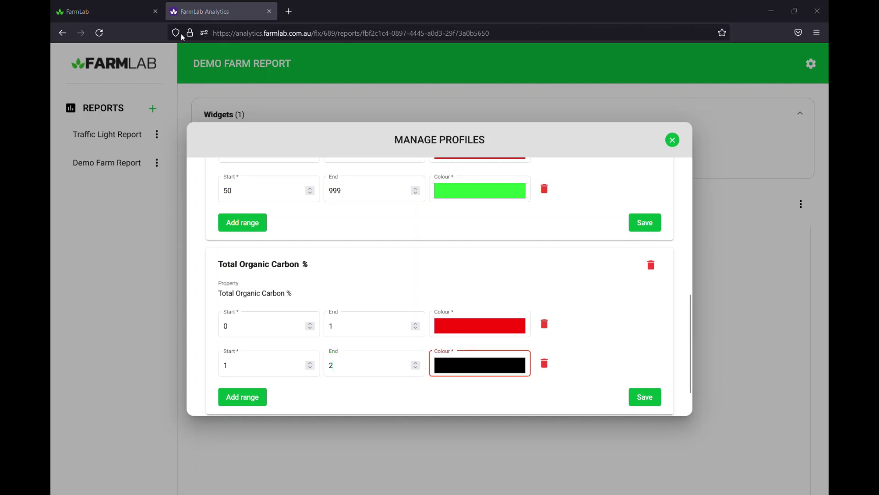
{"action": "left_click", "coordinate": [287, 63]}
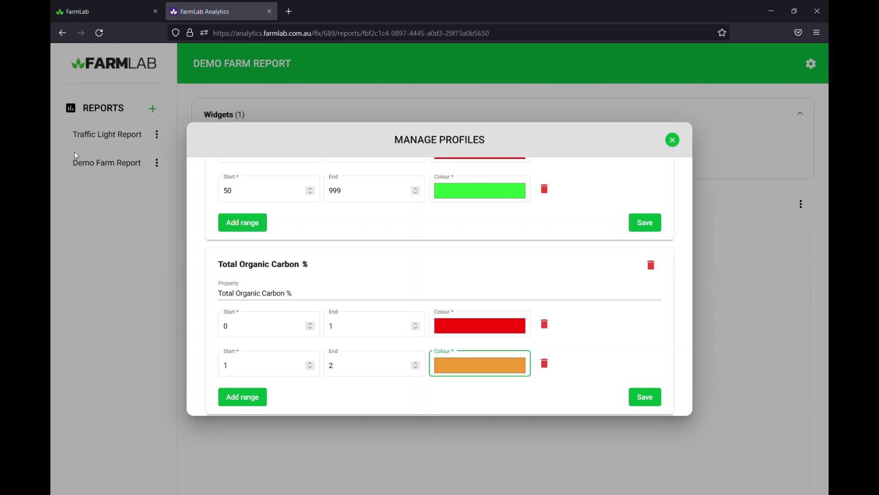
Add a third range ending at 99 in green and save the Total Organic Carbon ranges.
{"action": "left_click", "coordinate": [256, 393]}
{"action": "scroll", "coordinate": [290, 355], "scroll_direction": "down", "scroll_amount": 2}
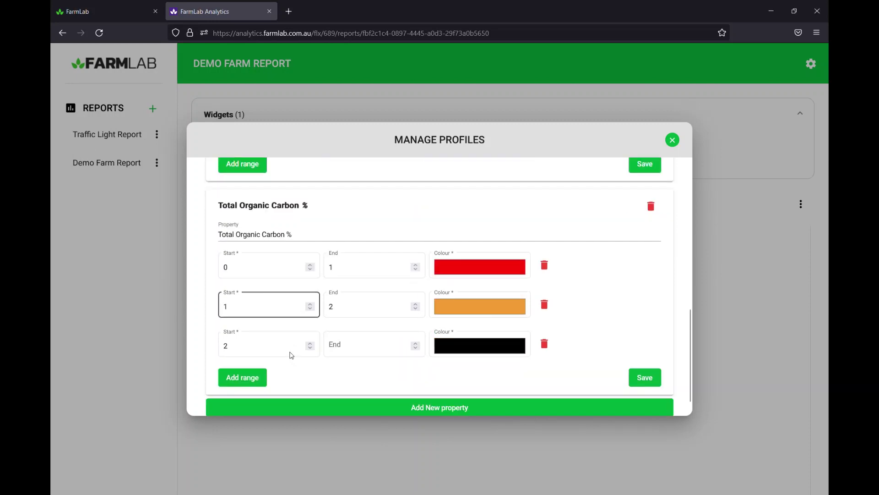
{"action": "left_click", "coordinate": [347, 328]}
{"action": "type", "text": "-1"}
{"action": "key", "text": "ctrl+a"}
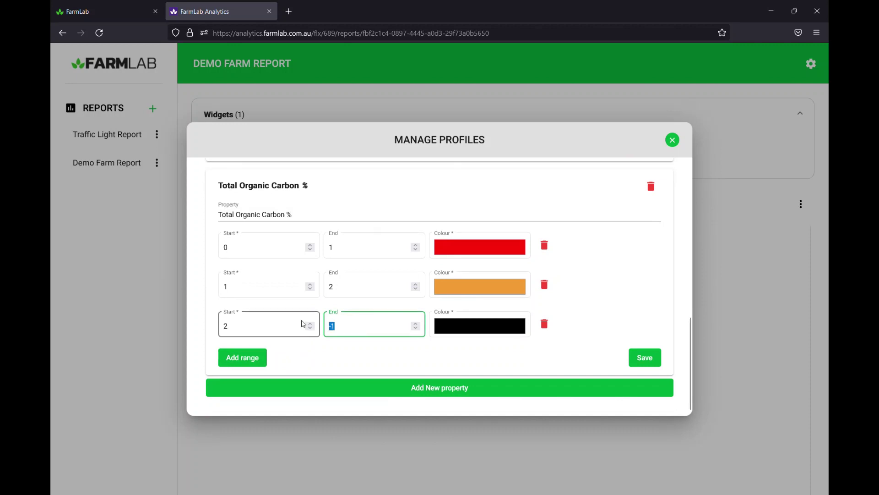
{"action": "type", "text": "10"}
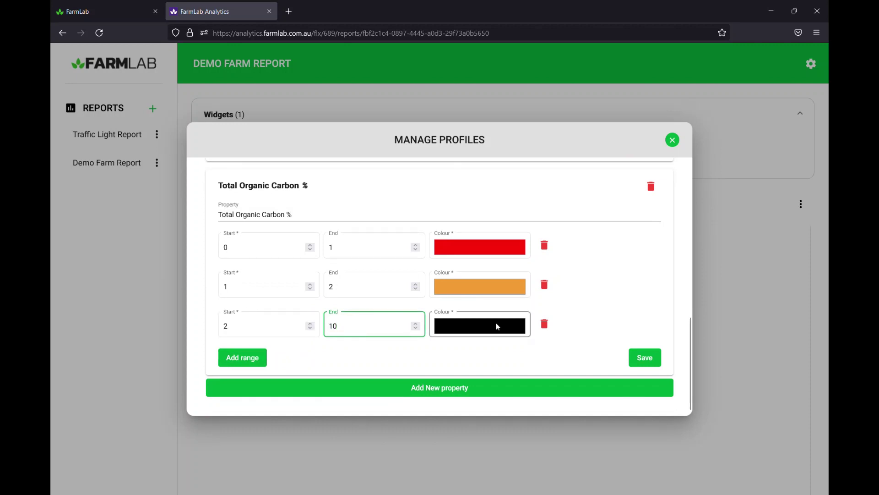
{"action": "left_click", "coordinate": [496, 323]}
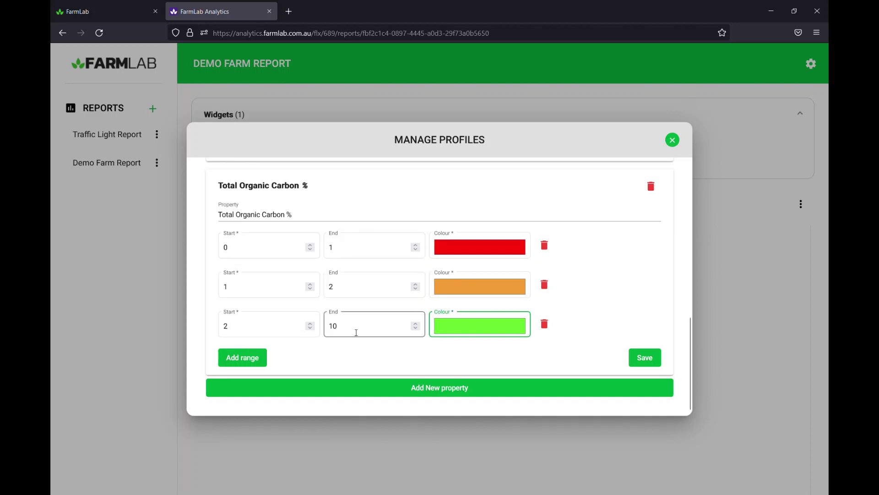
{"action": "left_click_drag", "start_coordinate": [353, 326], "coordinate": [326, 323]}
{"action": "type", "text": "99"}
{"action": "left_click", "coordinate": [397, 356]}
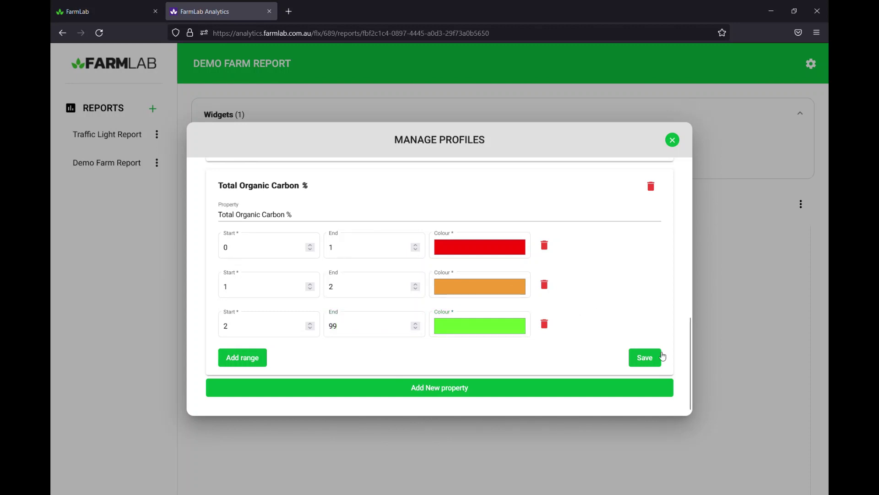
{"action": "left_click", "coordinate": [645, 364]}
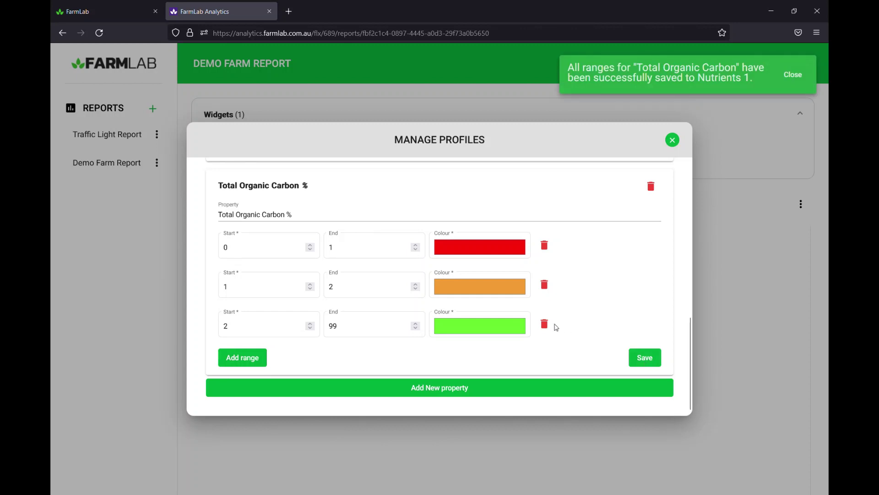
{"action": "scroll", "coordinate": [631, 308], "scroll_direction": "up", "scroll_amount": 8}
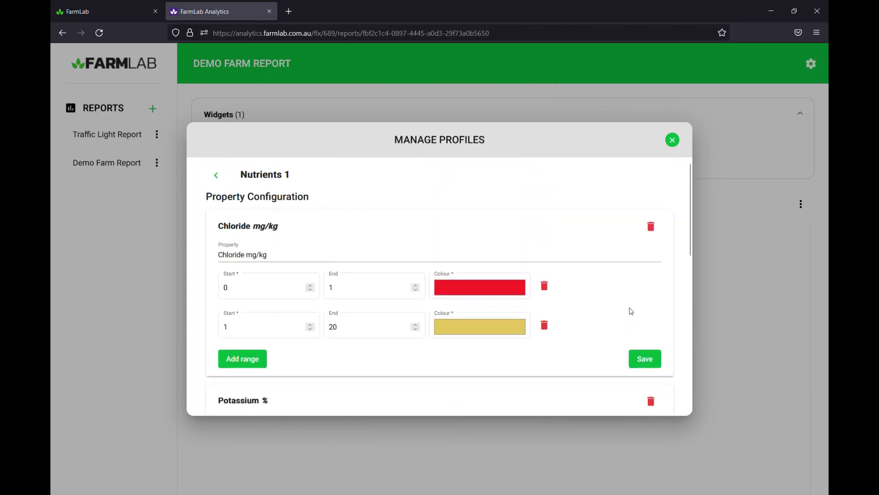
{"action": "scroll", "coordinate": [631, 311], "scroll_direction": "down", "scroll_amount": 10}
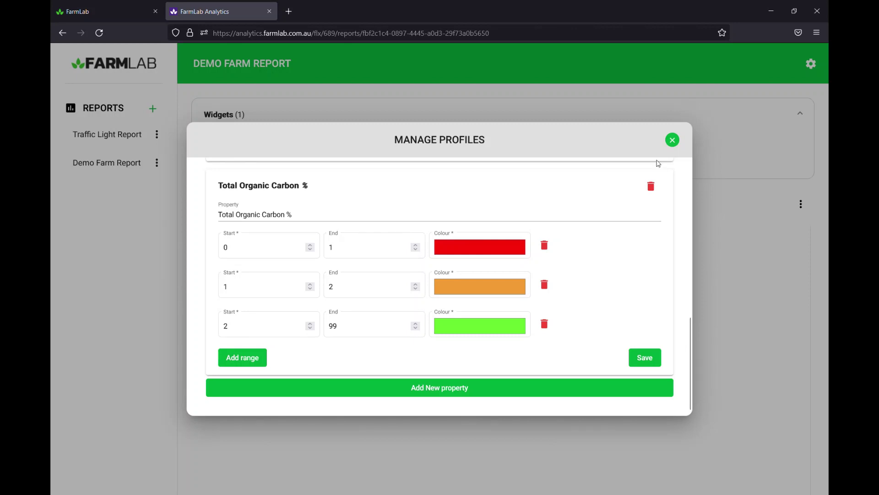
Return to the report, open the Traffic Light Table's configuration and choose Demo Analytics's farm.
{"action": "left_click", "coordinate": [673, 141]}
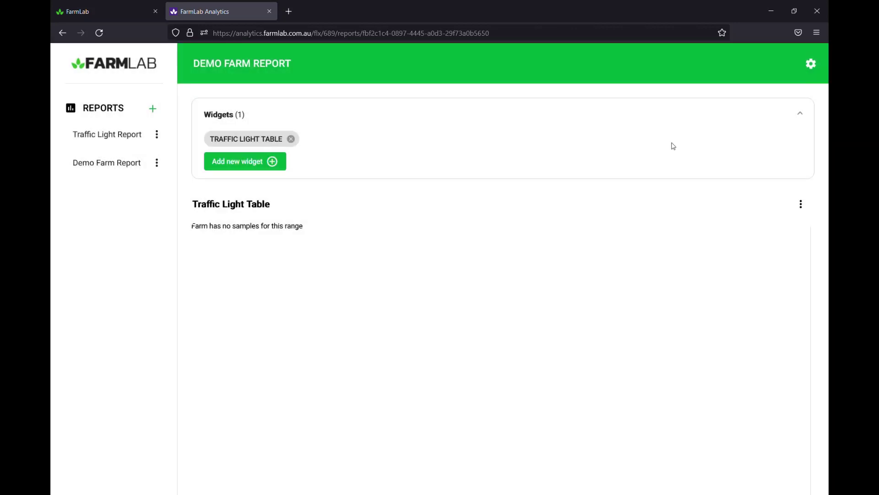
{"action": "left_click", "coordinate": [801, 205]}
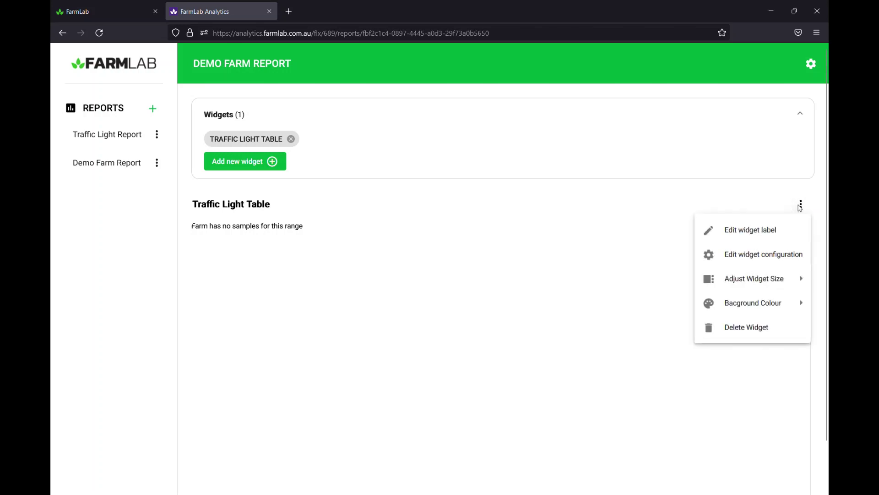
{"action": "left_click", "coordinate": [752, 258]}
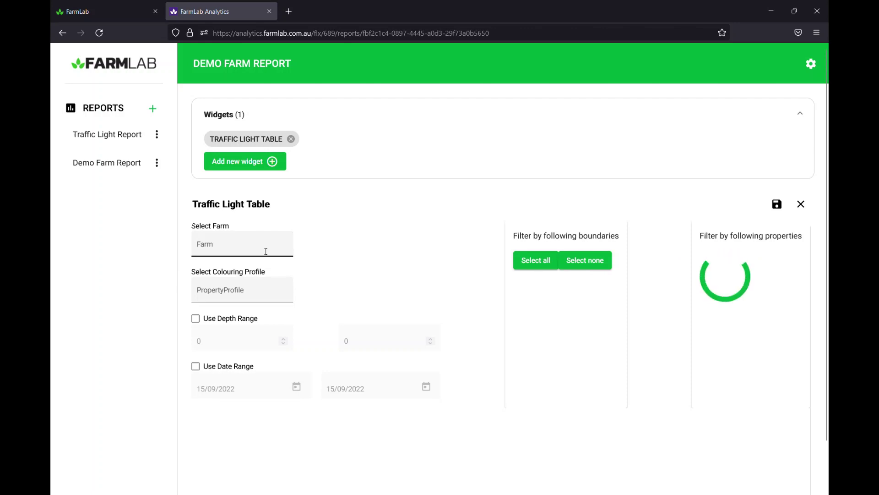
{"action": "left_click", "coordinate": [266, 251]}
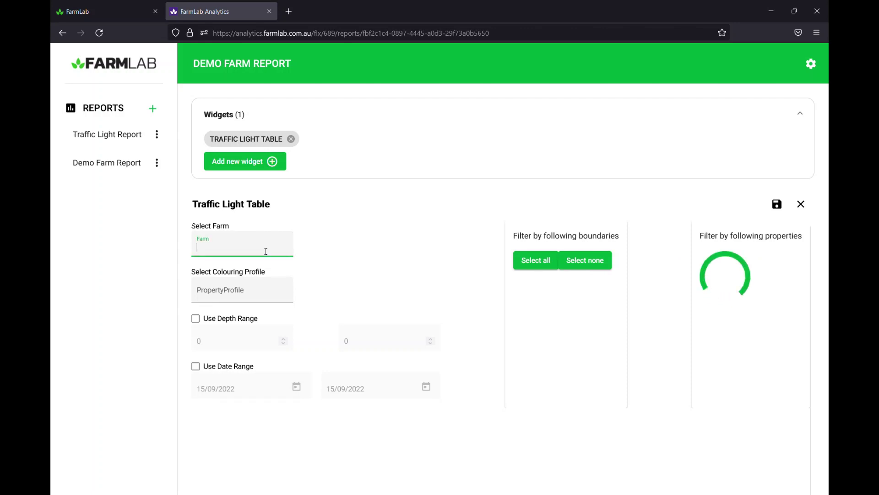
{"action": "type", "text": "de"}
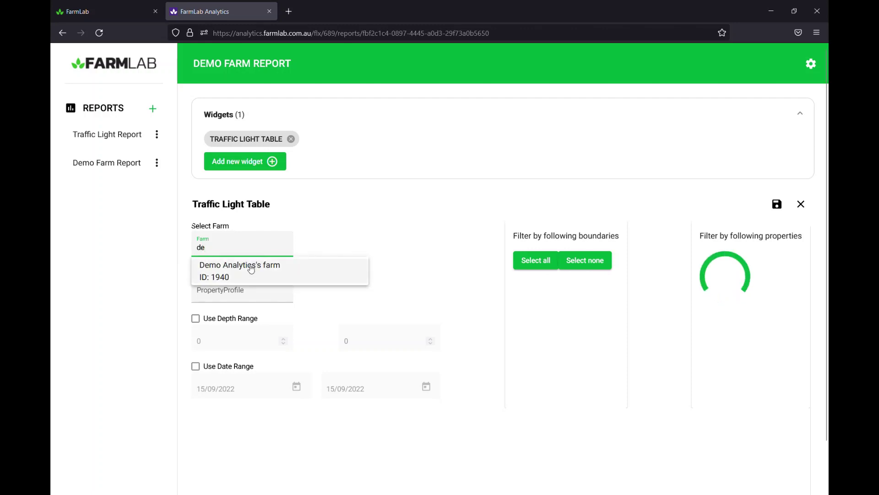
{"action": "left_click", "coordinate": [251, 269]}
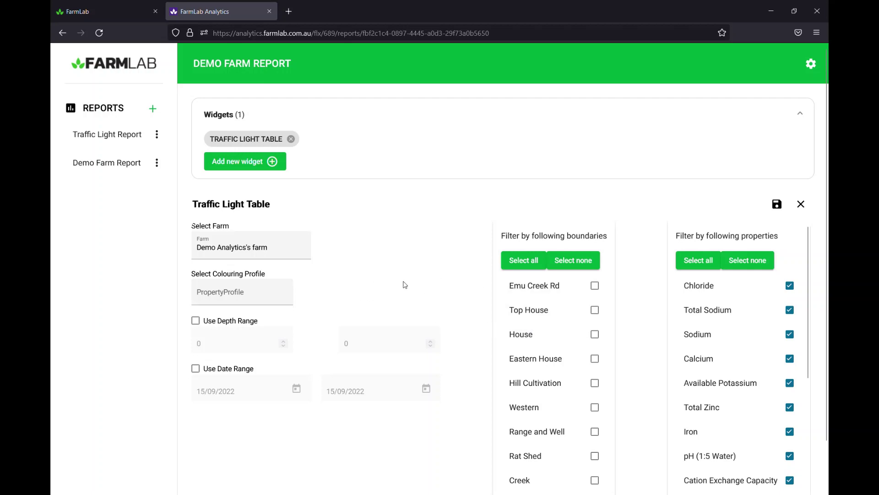
Choose Nutrients 1 as the table's colouring profile.
{"action": "scroll", "coordinate": [403, 283], "scroll_direction": "down", "scroll_amount": 2}
{"action": "scroll", "coordinate": [286, 278], "scroll_direction": "up", "scroll_amount": 1}
{"action": "left_click", "coordinate": [259, 290]}
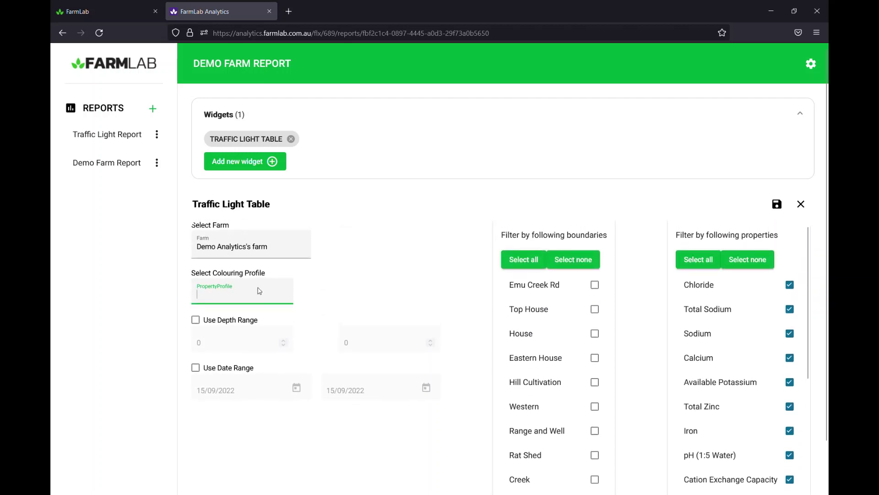
{"action": "type", "text": "n"}
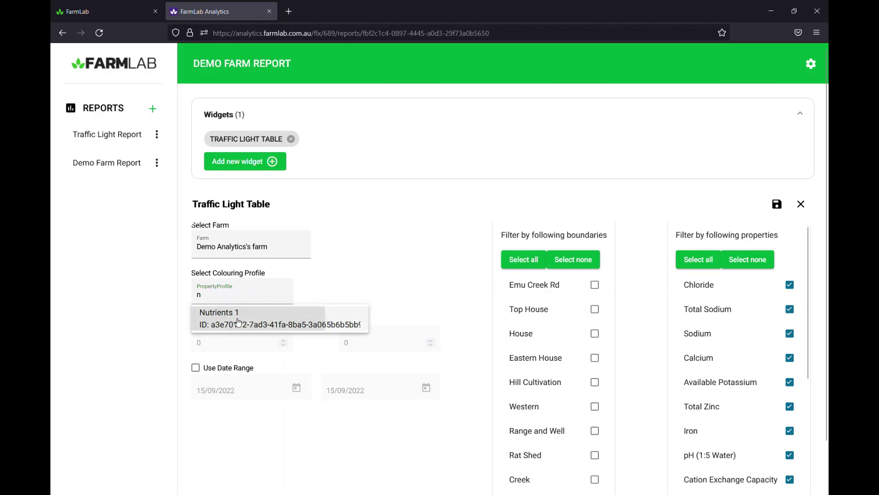
{"action": "left_click", "coordinate": [238, 322]}
{"action": "left_click", "coordinate": [368, 298]}
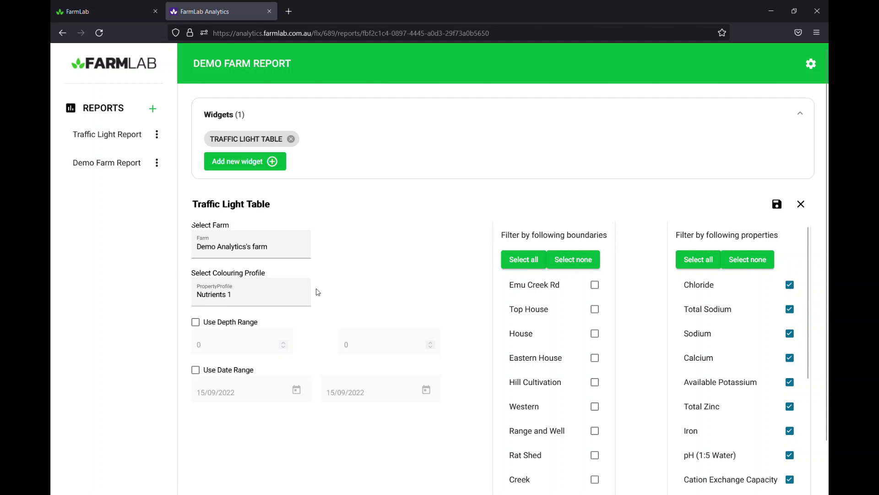
Turn on the depth range filter and set it to 0–15.
{"action": "left_click", "coordinate": [219, 327]}
{"action": "left_click", "coordinate": [372, 348]}
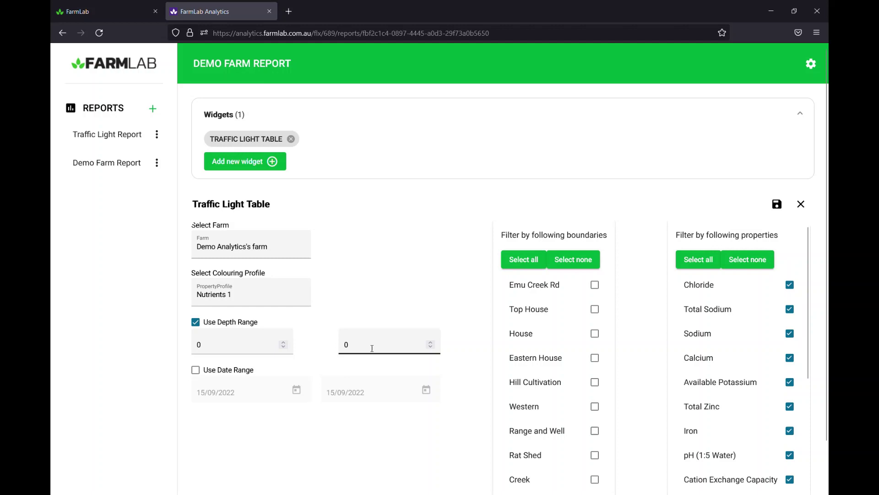
{"action": "key", "text": "BackSpace"}
{"action": "type", "text": "15"}
{"action": "left_click", "coordinate": [293, 209]}
Turn on the date range filter from 01/01/2021 to 31/12/2021.
{"action": "left_click", "coordinate": [195, 369]}
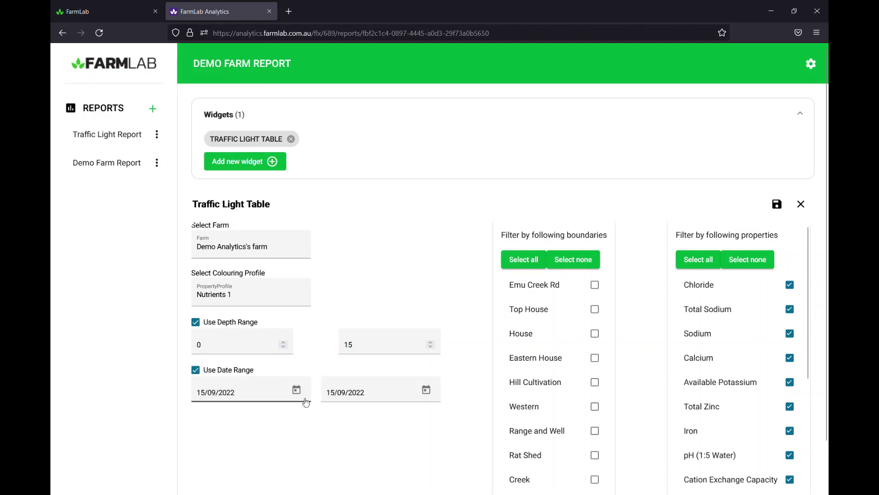
{"action": "left_click", "coordinate": [296, 390]}
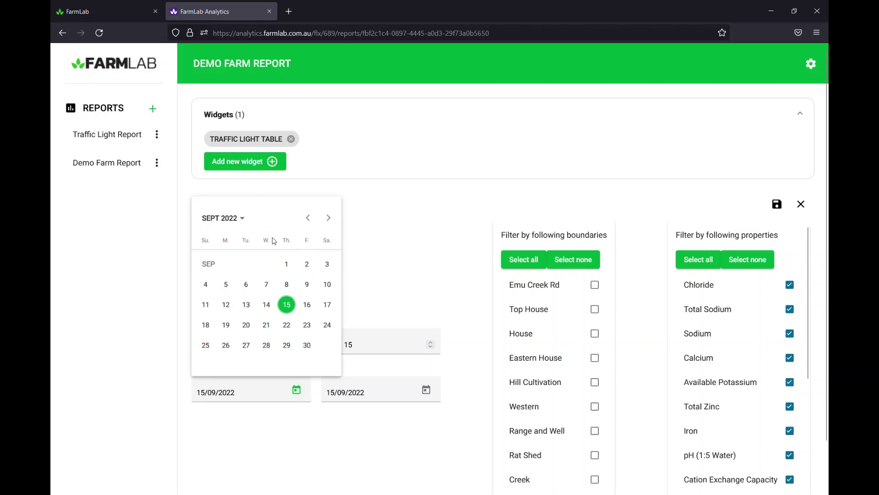
{"action": "left_click", "coordinate": [224, 218]}
{"action": "left_click", "coordinate": [248, 270]}
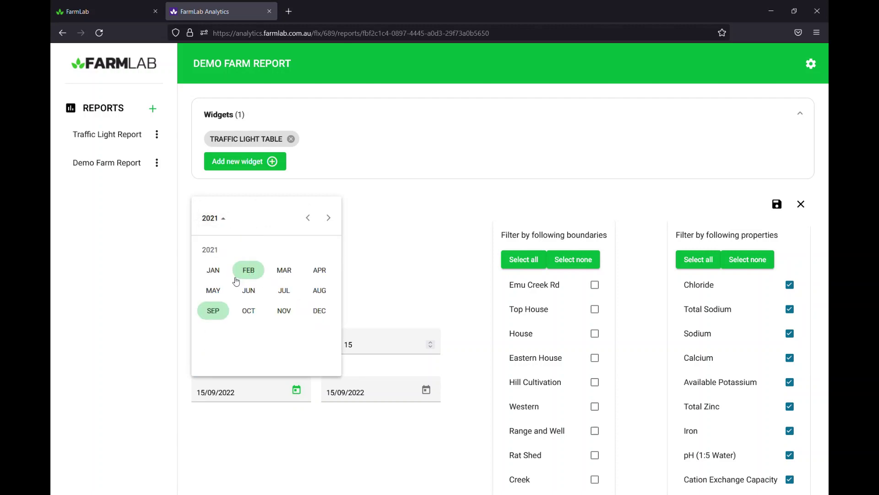
{"action": "left_click", "coordinate": [213, 270]}
{"action": "left_click", "coordinate": [307, 263]}
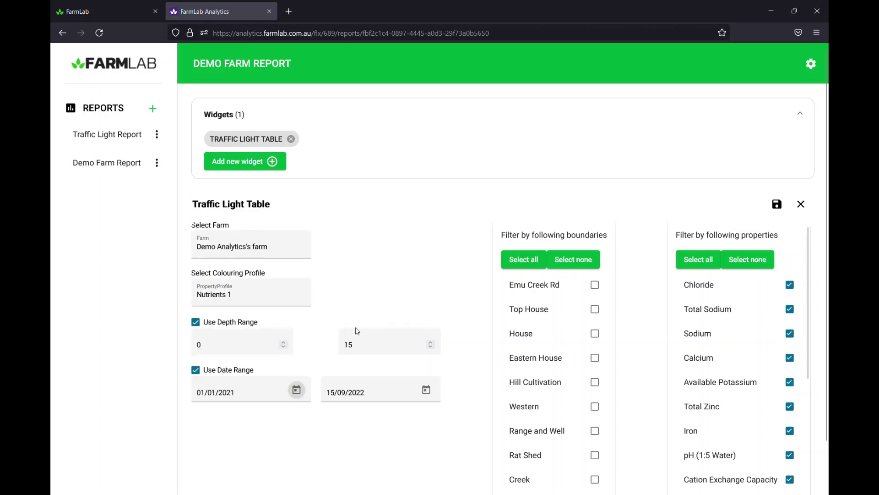
{"action": "left_click", "coordinate": [426, 390]}
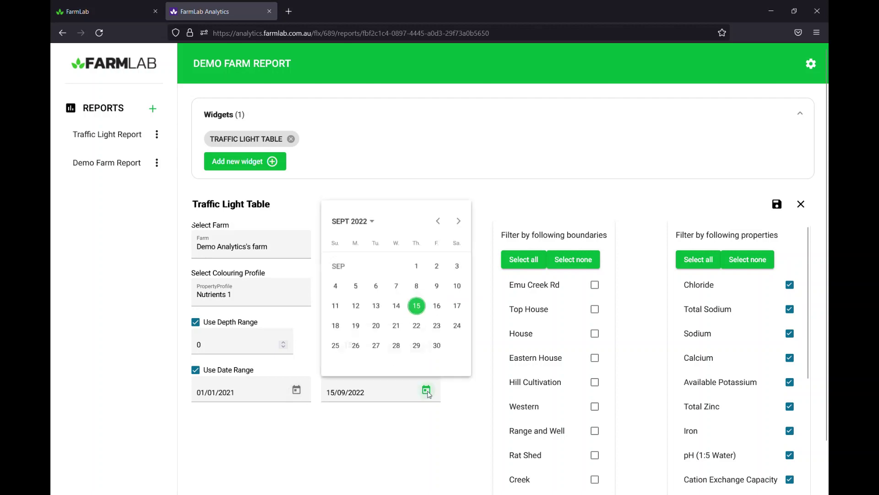
{"action": "left_click", "coordinate": [366, 222]}
{"action": "left_click", "coordinate": [380, 273]}
{"action": "left_click", "coordinate": [450, 310]}
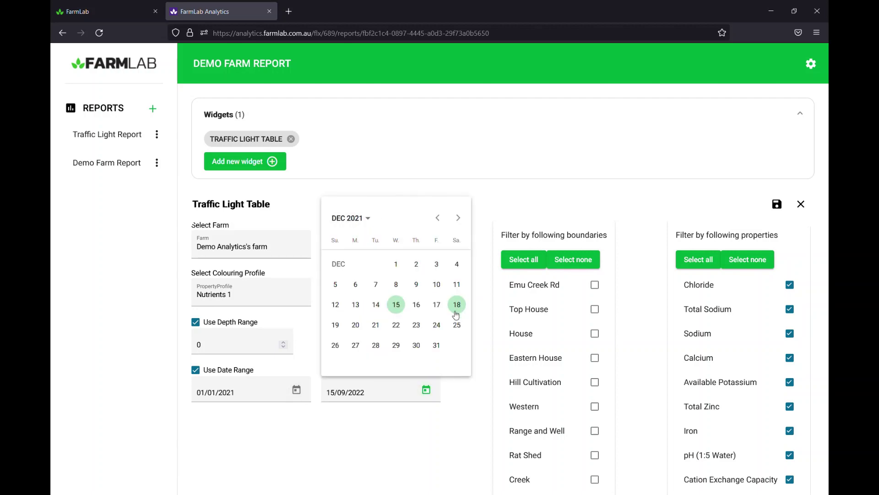
{"action": "left_click", "coordinate": [435, 347]}
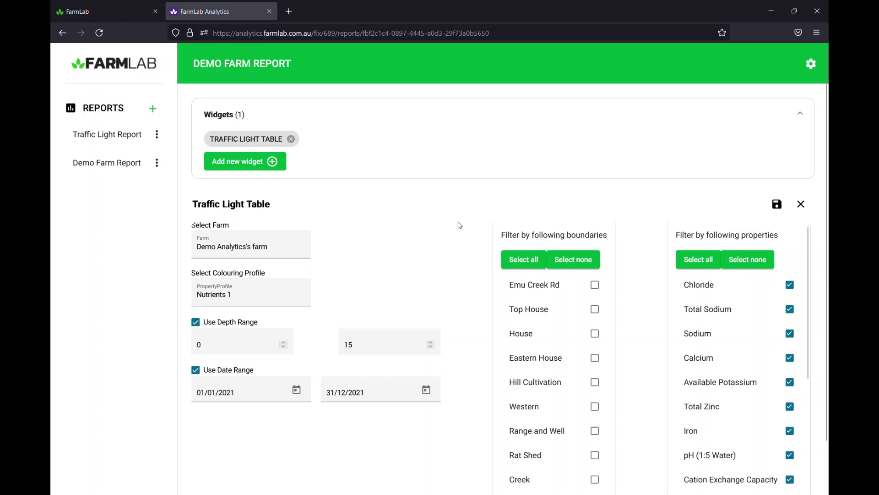
Include every farm boundary in the table.
{"action": "scroll", "coordinate": [514, 318], "scroll_direction": "down", "scroll_amount": 3}
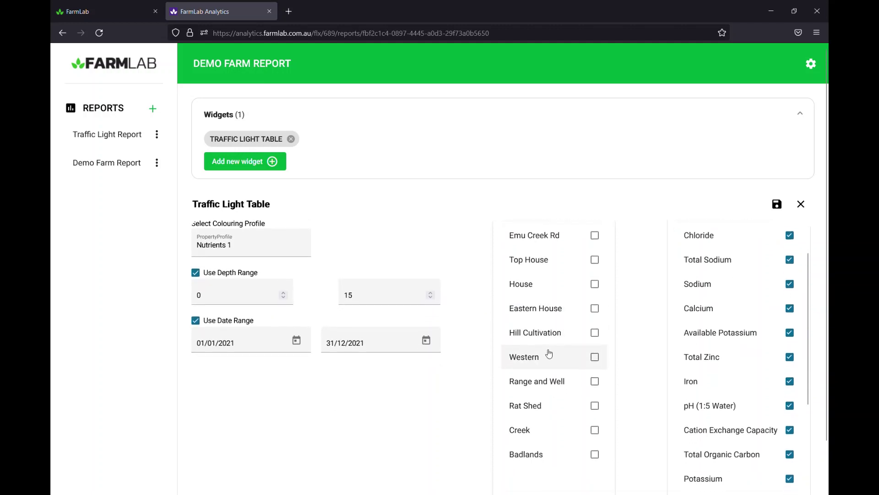
{"action": "scroll", "coordinate": [514, 376], "scroll_direction": "up", "scroll_amount": 3}
{"action": "left_click", "coordinate": [521, 259]}
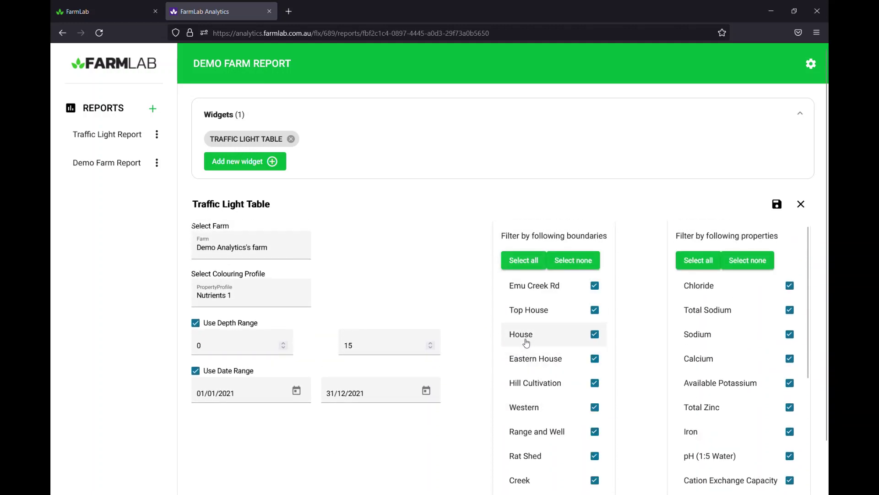
{"action": "scroll", "coordinate": [522, 339], "scroll_direction": "down", "scroll_amount": 2}
{"action": "scroll", "coordinate": [573, 344], "scroll_direction": "up", "scroll_amount": 2}
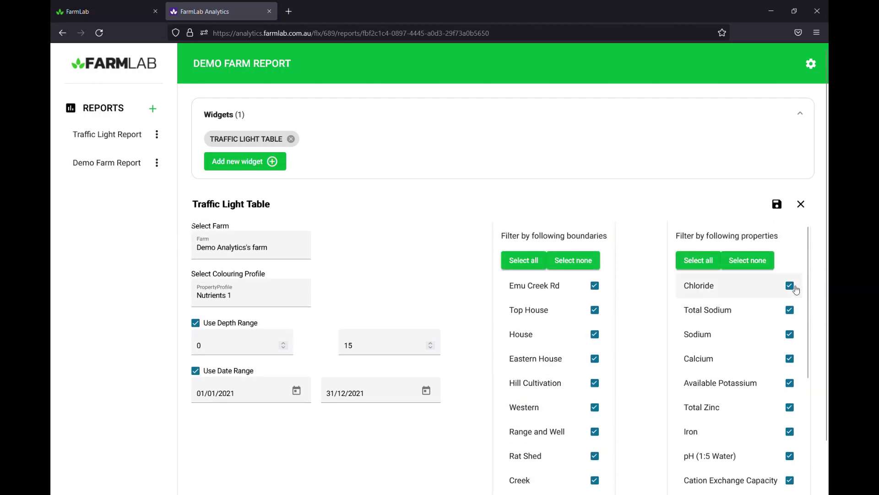
Clear all soil properties, then tick Chloride, Total Organic Carbon and Ammonium Nitrogen.
{"action": "left_click", "coordinate": [746, 259]}
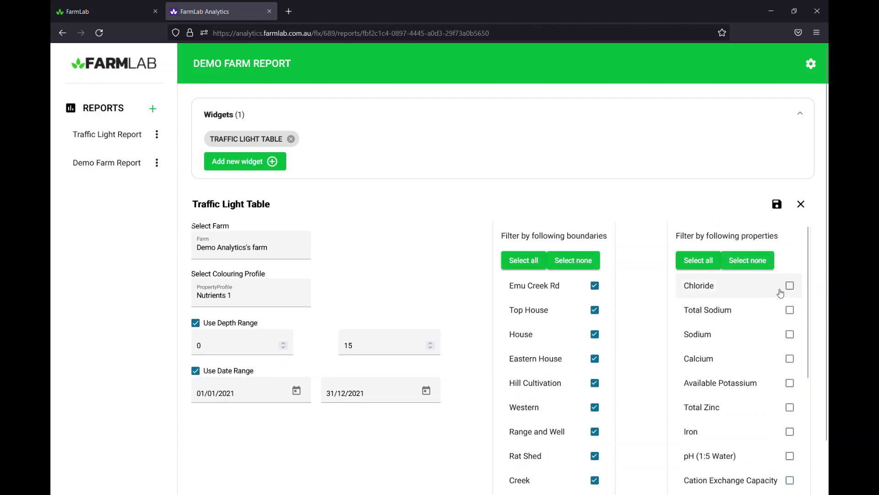
{"action": "left_click", "coordinate": [789, 288]}
{"action": "scroll", "coordinate": [767, 300], "scroll_direction": "down", "scroll_amount": 1}
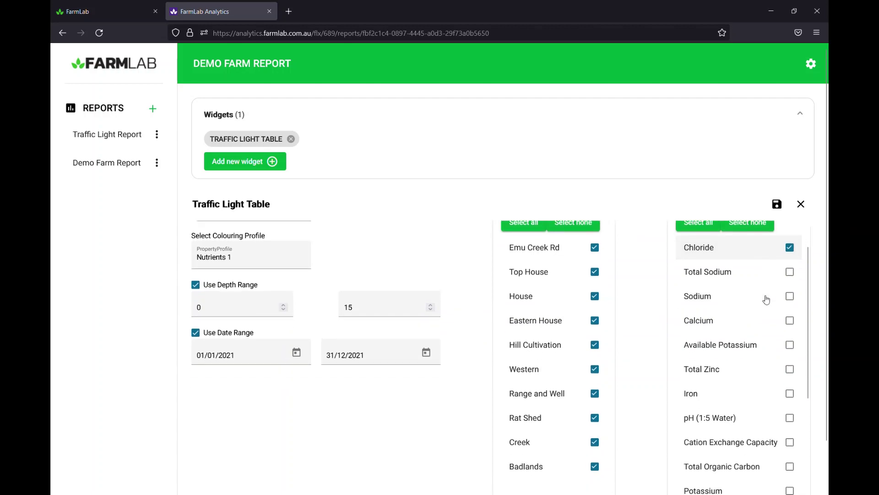
{"action": "scroll", "coordinate": [767, 299], "scroll_direction": "down", "scroll_amount": 1}
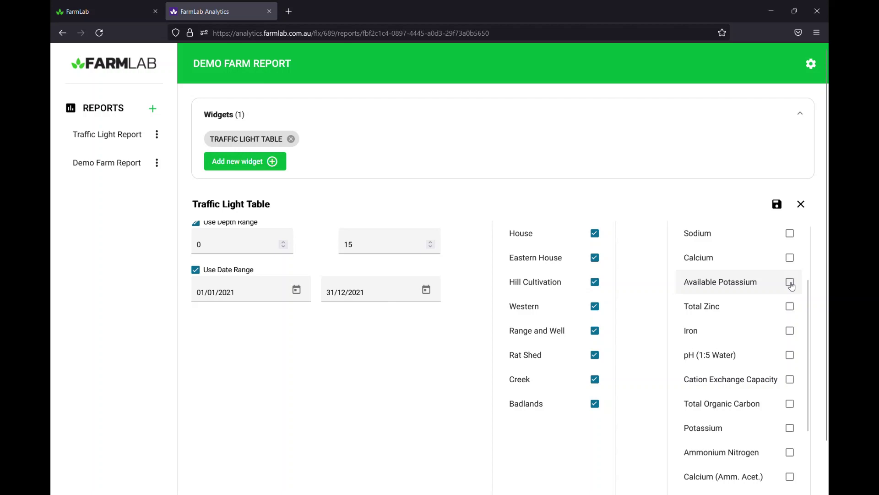
{"action": "scroll", "coordinate": [779, 367], "scroll_direction": "down", "scroll_amount": 1}
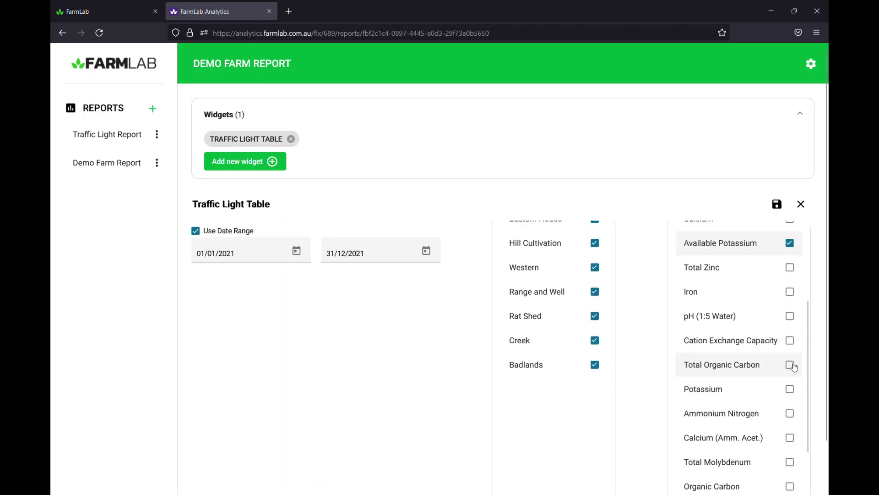
{"action": "left_click", "coordinate": [789, 362]}
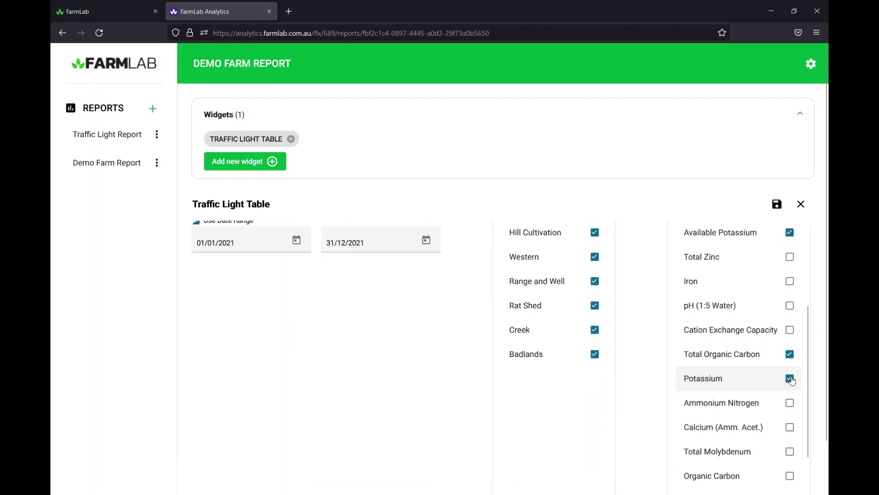
{"action": "scroll", "coordinate": [792, 381], "scroll_direction": "down", "scroll_amount": 1}
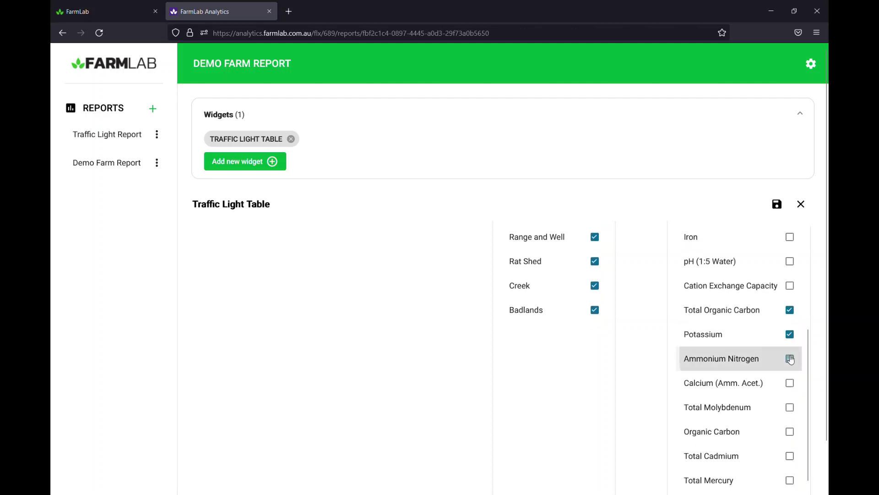
{"action": "left_click", "coordinate": [791, 360]}
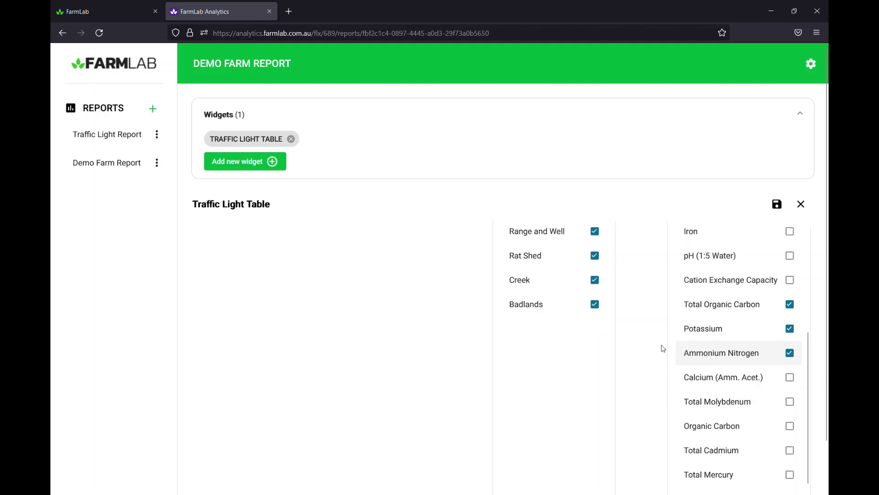
{"action": "scroll", "coordinate": [663, 349], "scroll_direction": "down", "scroll_amount": 3}
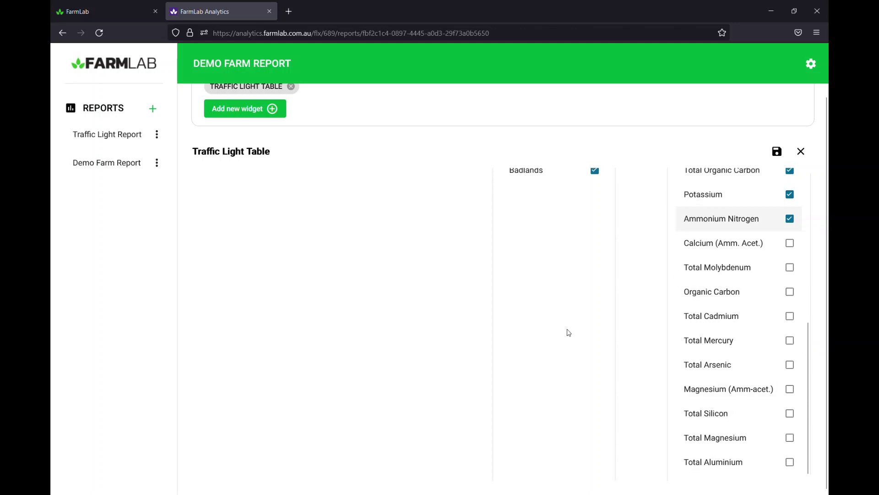
{"action": "scroll", "coordinate": [568, 331], "scroll_direction": "up", "scroll_amount": 6}
Save the Traffic Light Table settings so the filled table is displayed.
{"action": "left_click", "coordinate": [776, 154]}
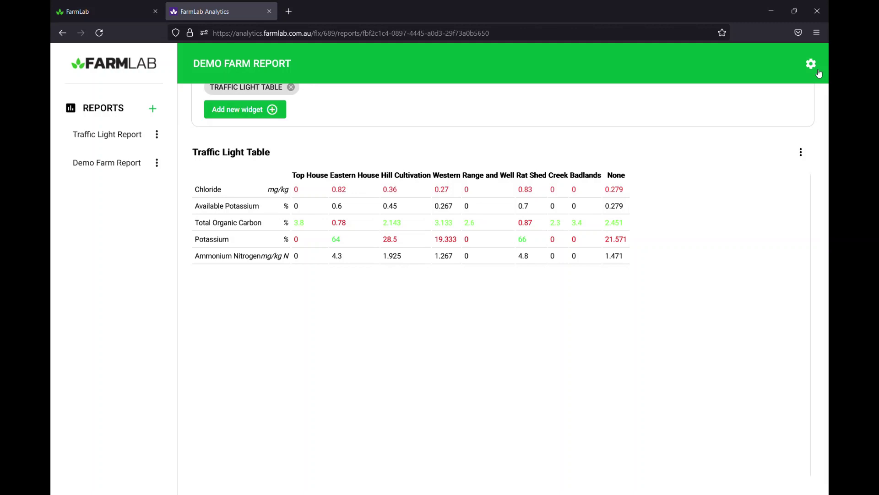
{"action": "scroll", "coordinate": [727, 245], "scroll_direction": "up", "scroll_amount": 2}
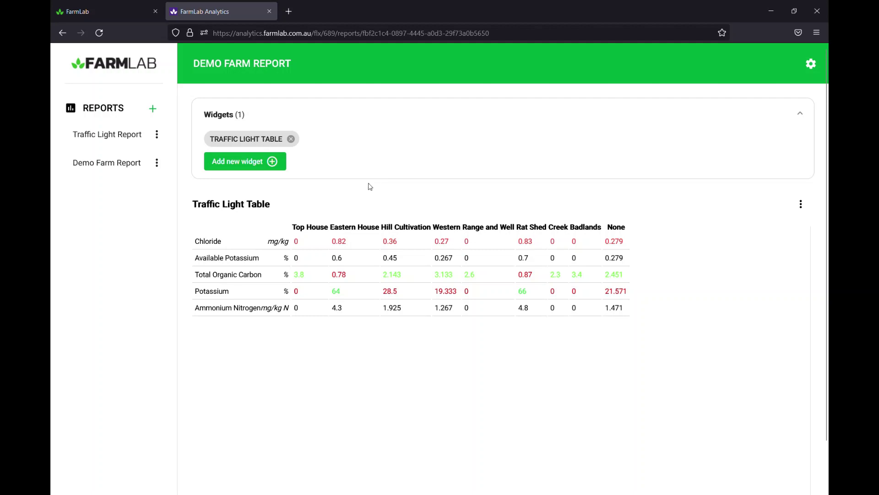
Create a new Plain Text widget named 'Explanation' on the Demo Farm Report.
{"action": "left_click", "coordinate": [253, 164]}
{"action": "left_click", "coordinate": [232, 176]}
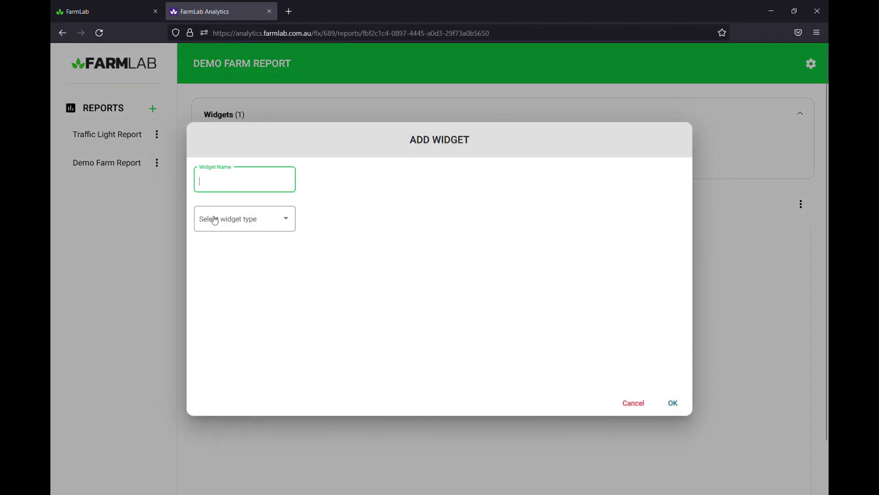
{"action": "type", "text": "T"}
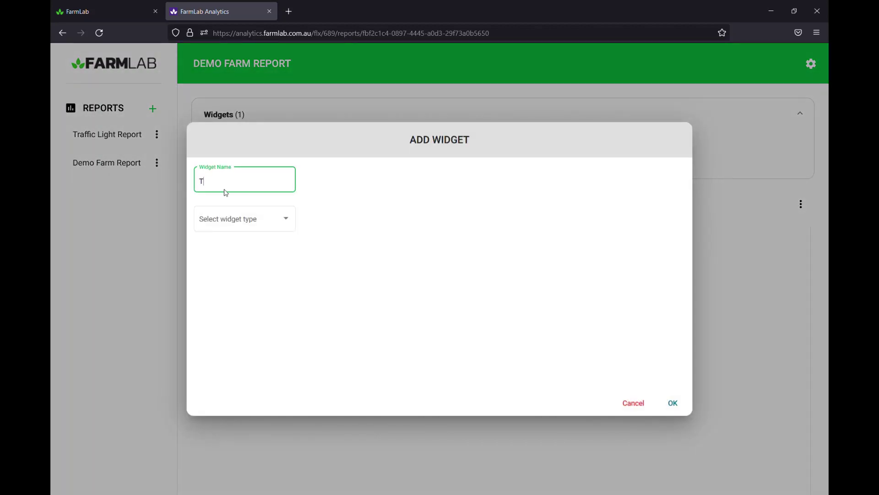
{"action": "type", "text": "ext"}
{"action": "key", "text": "ctrl+a"}
{"action": "type", "text": "Explanation"}
{"action": "left_click", "coordinate": [243, 219]}
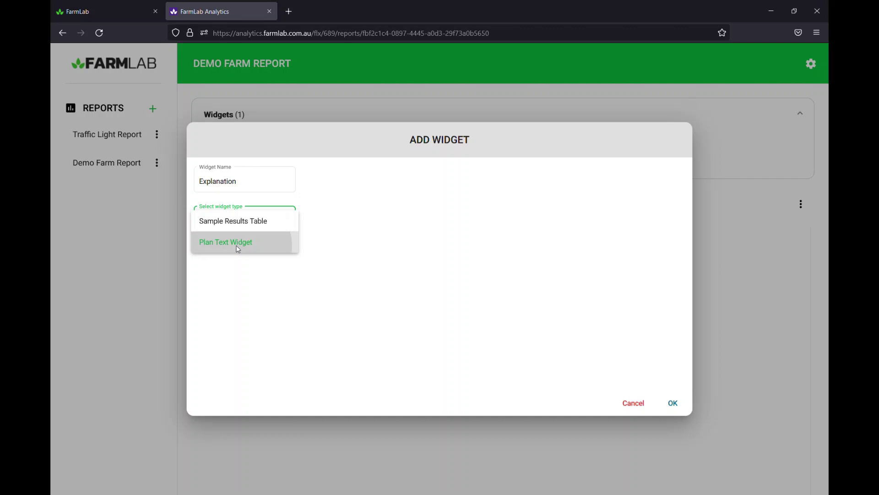
{"action": "left_click", "coordinate": [236, 249]}
{"action": "left_click", "coordinate": [685, 404]}
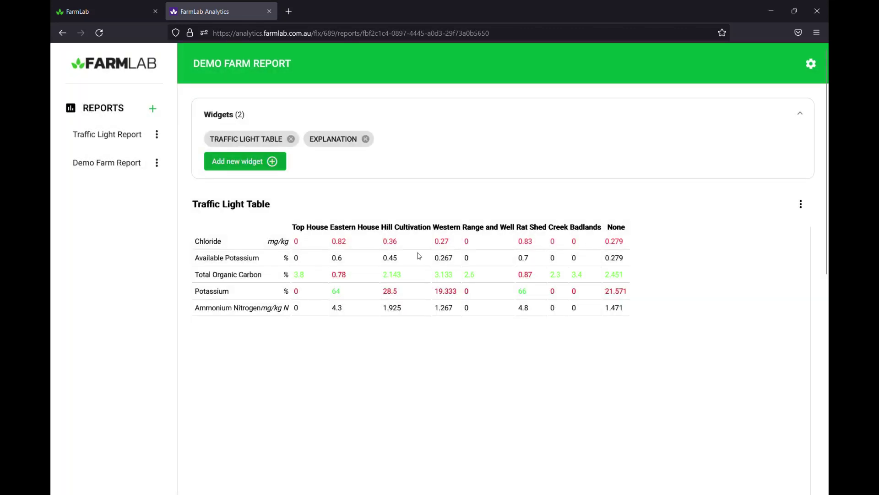
Give Explanation the title 'Potassium', subtitle 'Description about what to do', and note 'Increase P content for these paddocsk'.
{"action": "scroll", "coordinate": [383, 228], "scroll_direction": "down", "scroll_amount": 8}
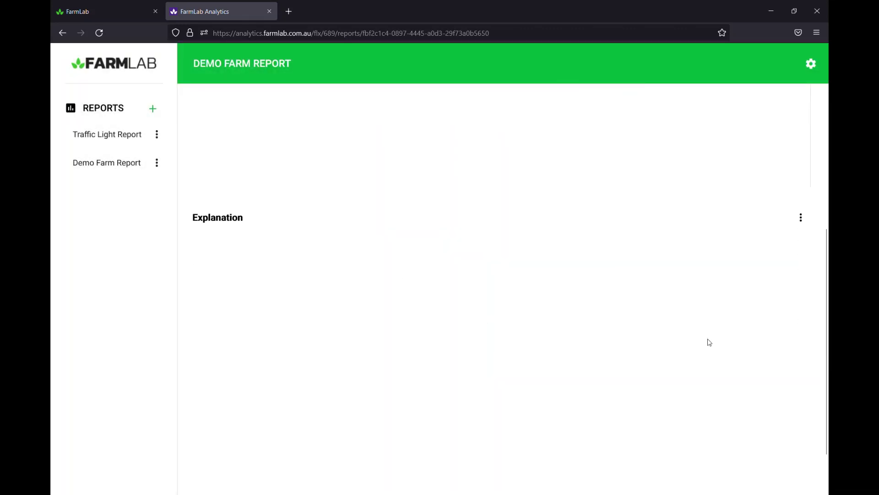
{"action": "left_click", "coordinate": [801, 202]}
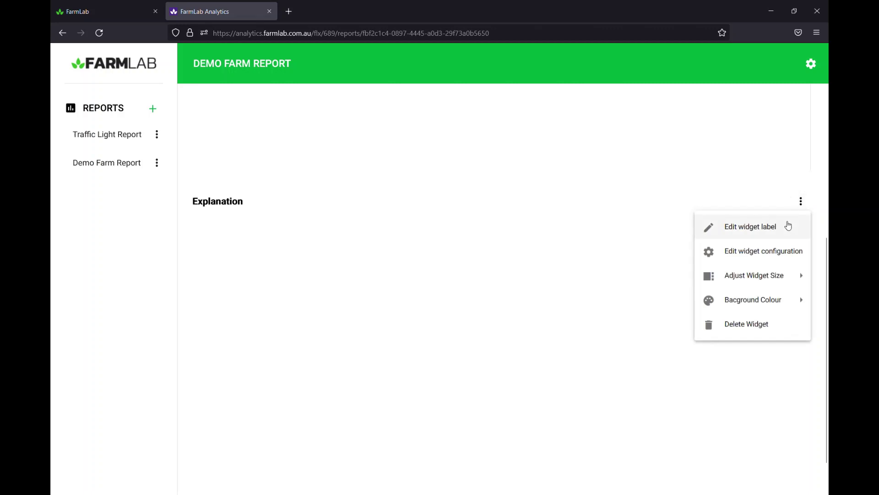
{"action": "left_click", "coordinate": [761, 260]}
{"action": "left_click", "coordinate": [245, 233]}
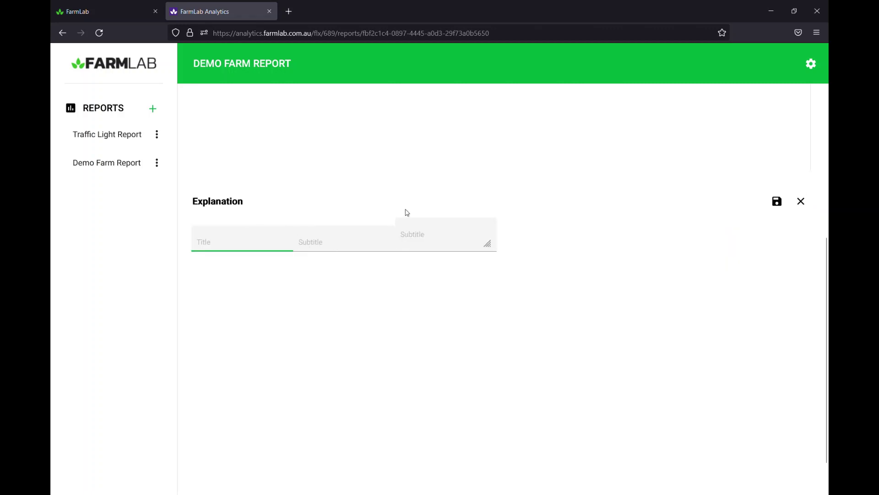
{"action": "type", "text": "Potassium"}
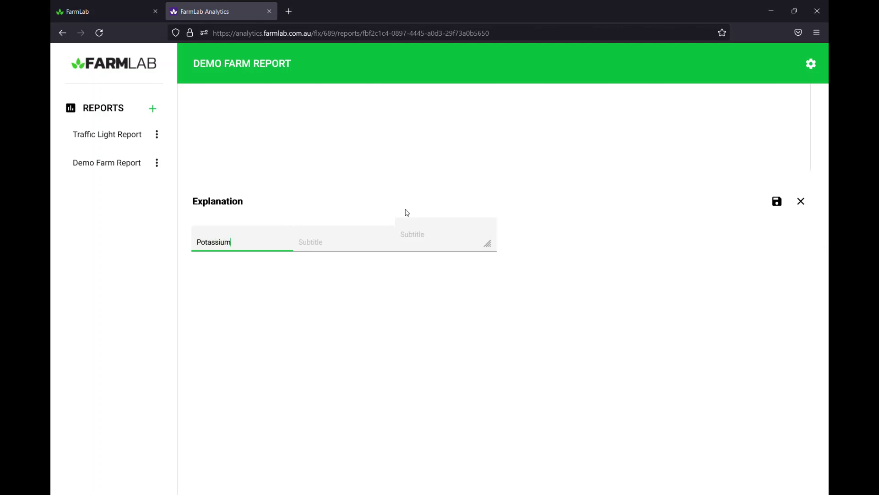
{"action": "key", "text": "Tab"}
{"action": "type", "text": "Descrip"}
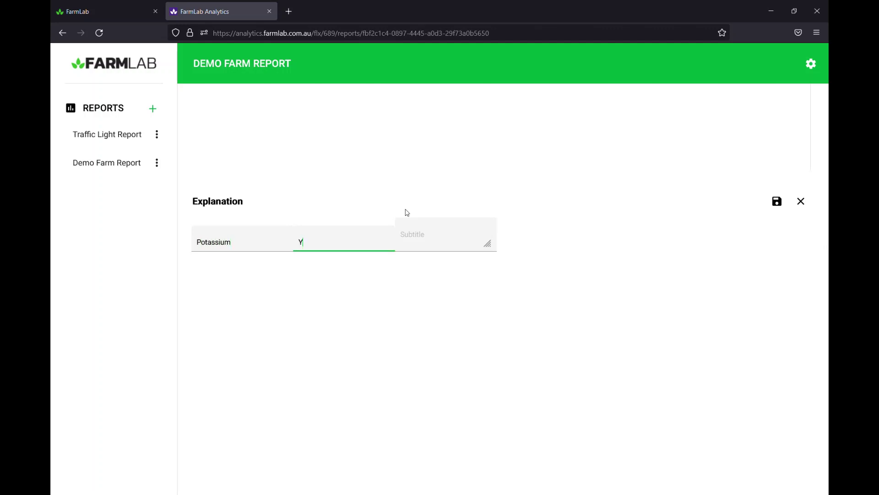
{"action": "type", "text": "tion about what to do"}
{"action": "key", "text": "Tab"}
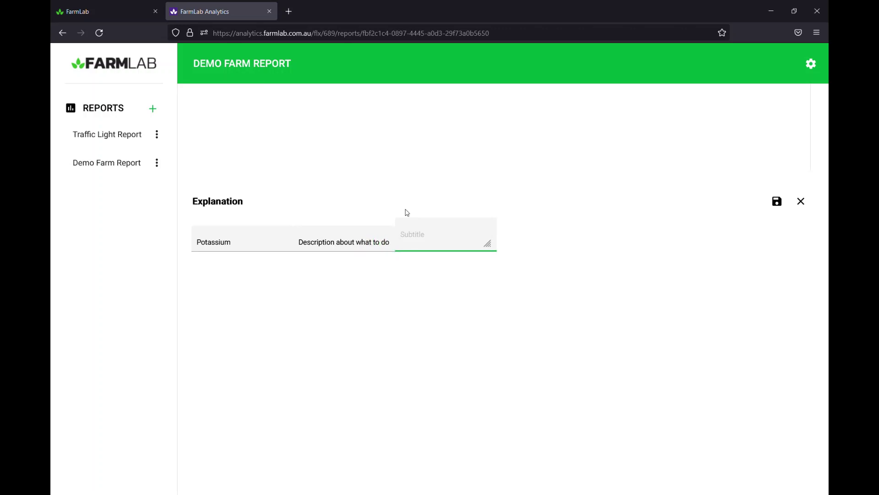
{"action": "type", "text": "Increase P content for these pa"}
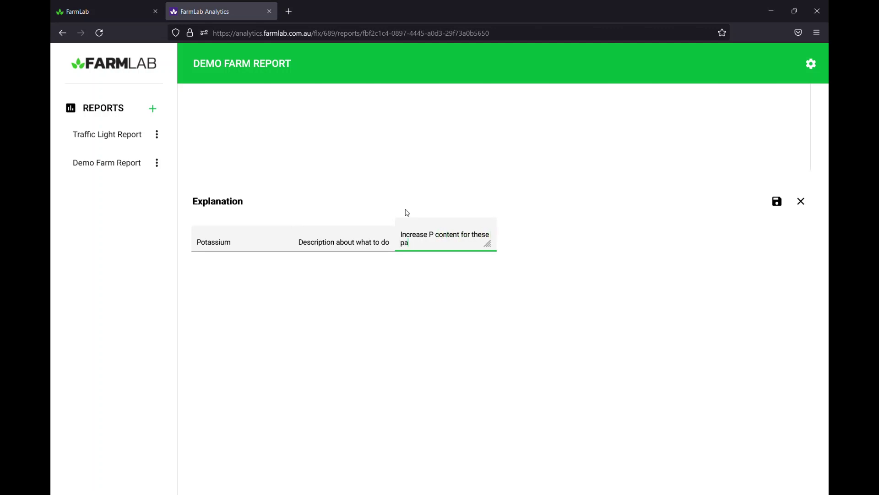
{"action": "type", "text": "ddocsk"}
{"action": "left_click", "coordinate": [778, 205]}
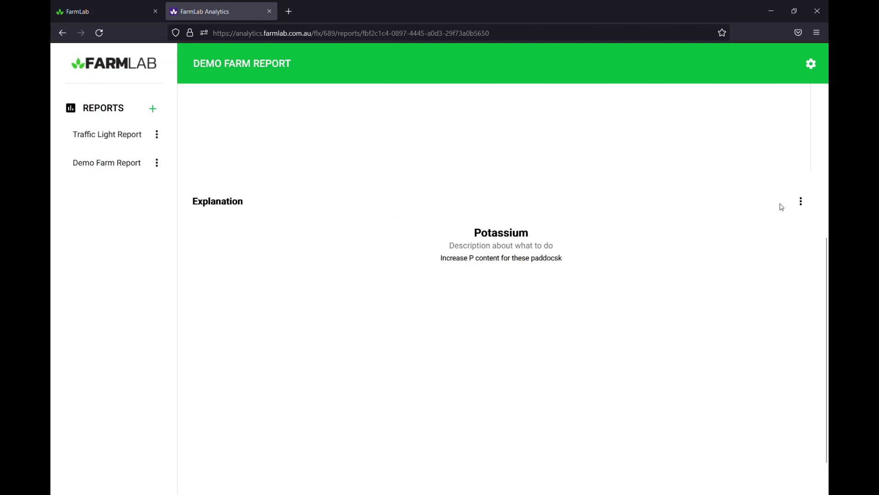
Highlight and then deselect lines of the Explanation widget's text.
{"action": "left_click_drag", "start_coordinate": [552, 278], "coordinate": [444, 243]}
{"action": "left_click", "coordinate": [531, 261]}
{"action": "left_click_drag", "start_coordinate": [564, 262], "coordinate": [463, 281]}
{"action": "left_click", "coordinate": [471, 290]}
{"action": "scroll", "coordinate": [473, 291], "scroll_direction": "up", "scroll_amount": 4}
{"action": "scroll", "coordinate": [473, 291], "scroll_direction": "up", "scroll_amount": 5}
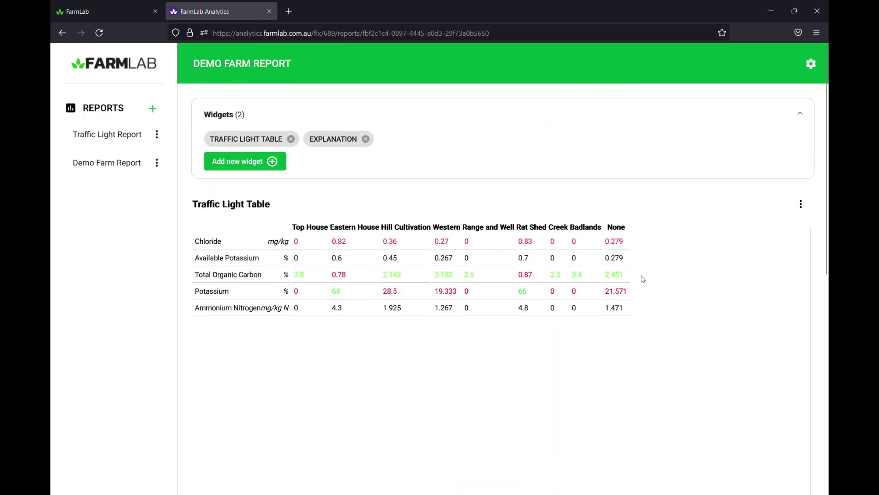
Set both the Traffic Light Table and the Explanation widget to Half width.
{"action": "left_click", "coordinate": [801, 205]}
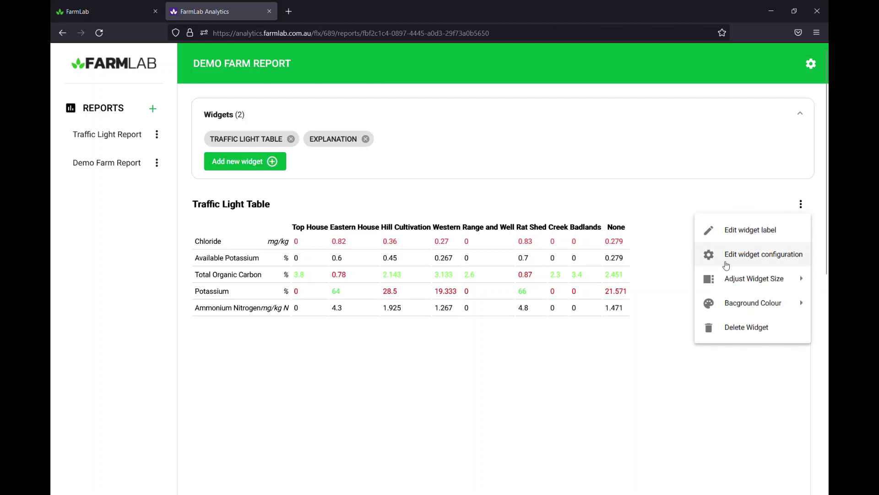
{"action": "mouse_move", "coordinate": [730, 278]}
{"action": "left_click", "coordinate": [669, 304]}
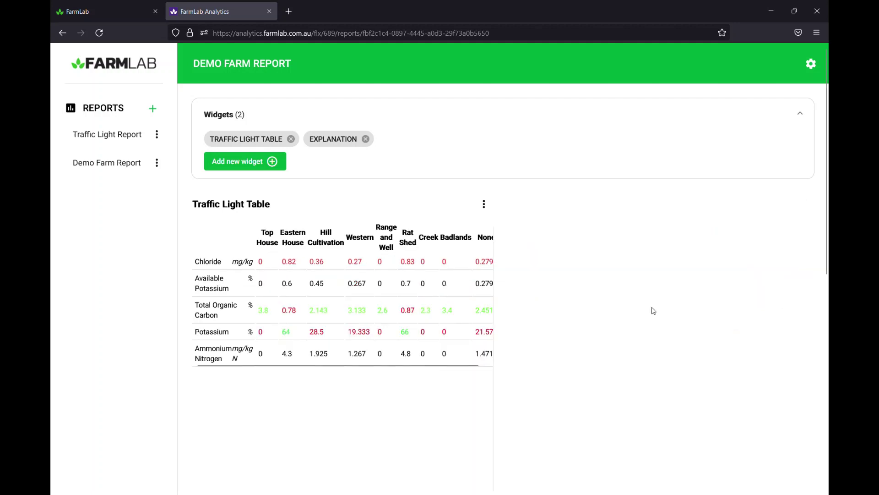
{"action": "scroll", "coordinate": [654, 308], "scroll_direction": "down", "scroll_amount": 5}
{"action": "left_click", "coordinate": [804, 305]}
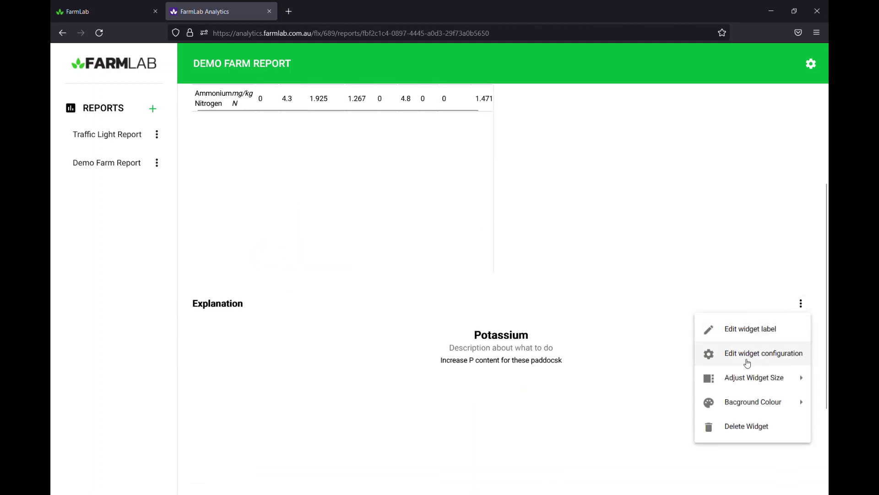
{"action": "mouse_move", "coordinate": [728, 388]}
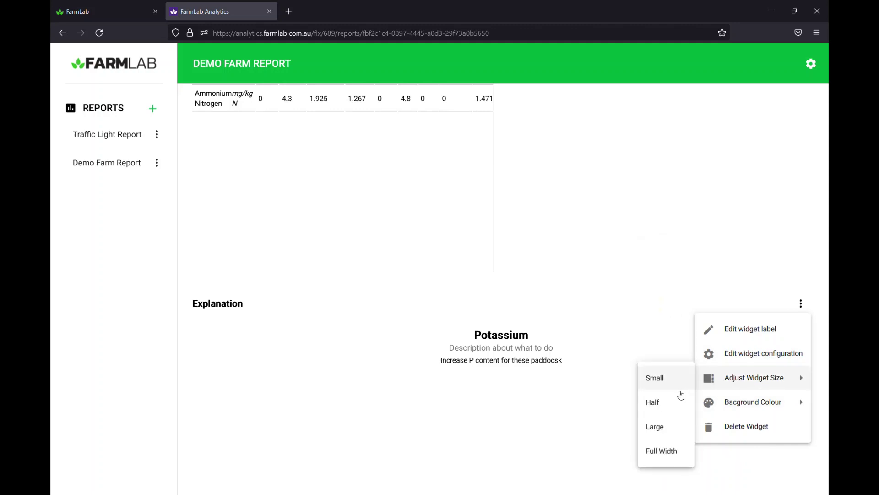
{"action": "left_click", "coordinate": [667, 401]}
{"action": "scroll", "coordinate": [674, 295], "scroll_direction": "up", "scroll_amount": 2}
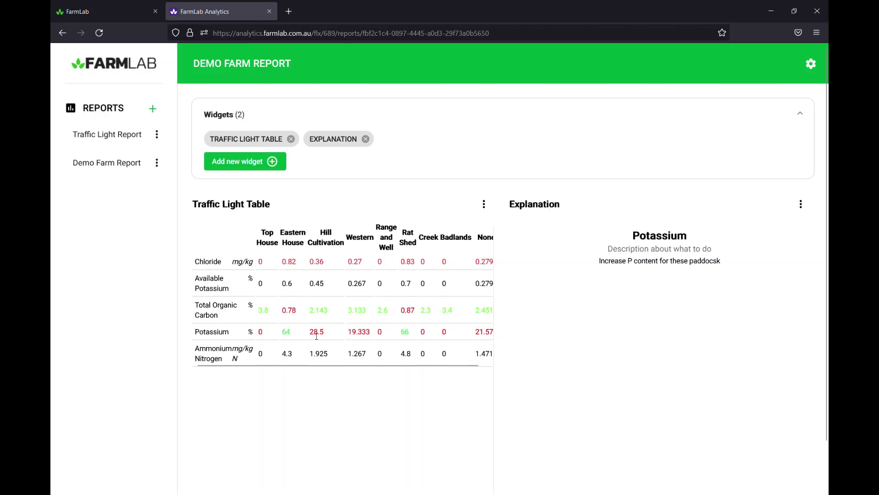
Change the table's label to 'Traffic Light Table 2021 0-15cm'.
{"action": "left_click", "coordinate": [484, 204]}
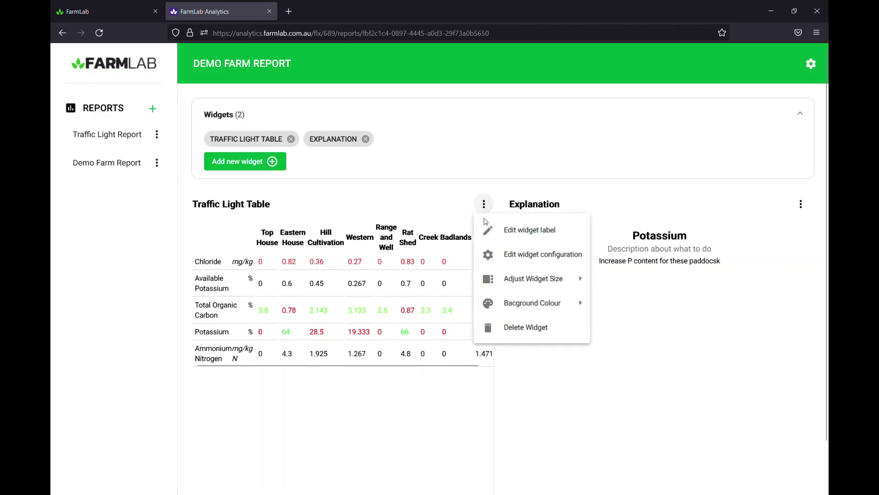
{"action": "left_click", "coordinate": [511, 237]}
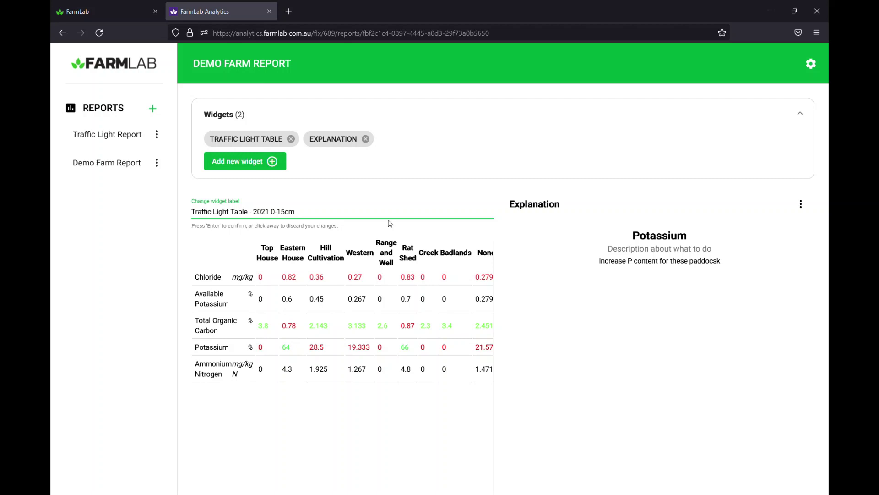
{"action": "left_click", "coordinate": [662, 333]}
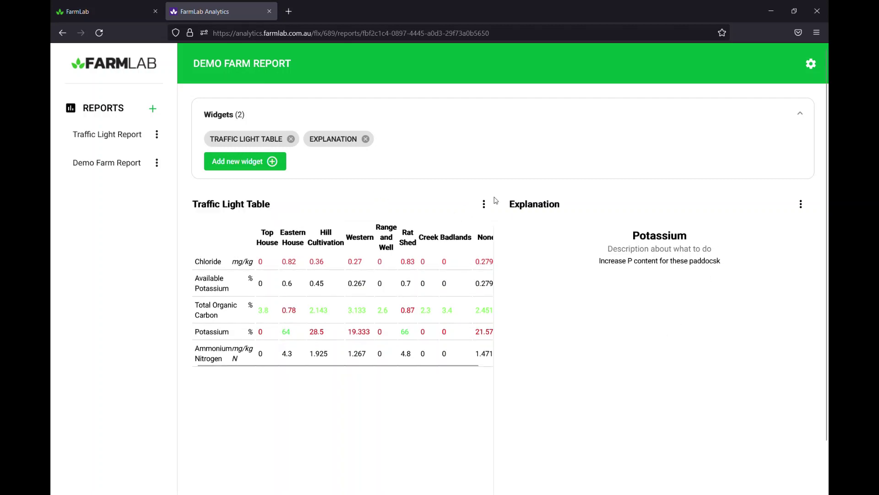
{"action": "left_click", "coordinate": [484, 203]}
{"action": "left_click", "coordinate": [486, 229]}
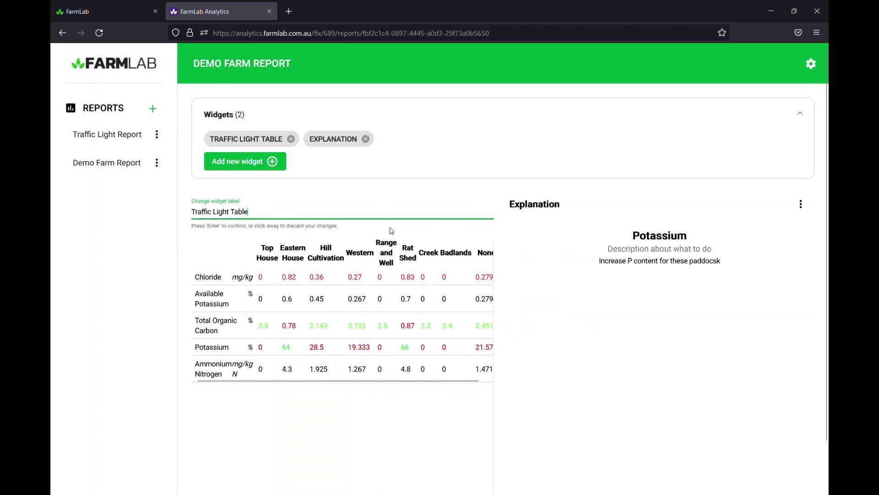
{"action": "type", "text": "2021"}
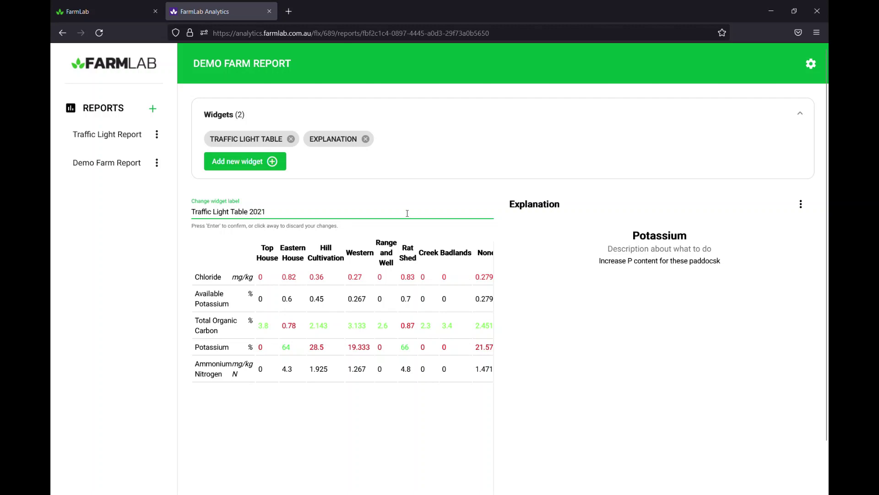
{"action": "type", "text": "-"}
{"action": "key", "text": "BackSpace"}
{"action": "type", "text": "0-15cm"}
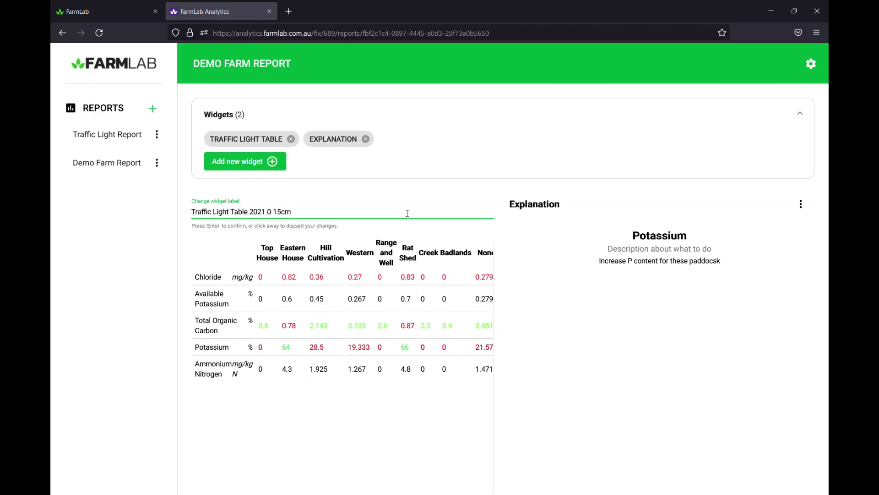
{"action": "key", "text": "Return"}
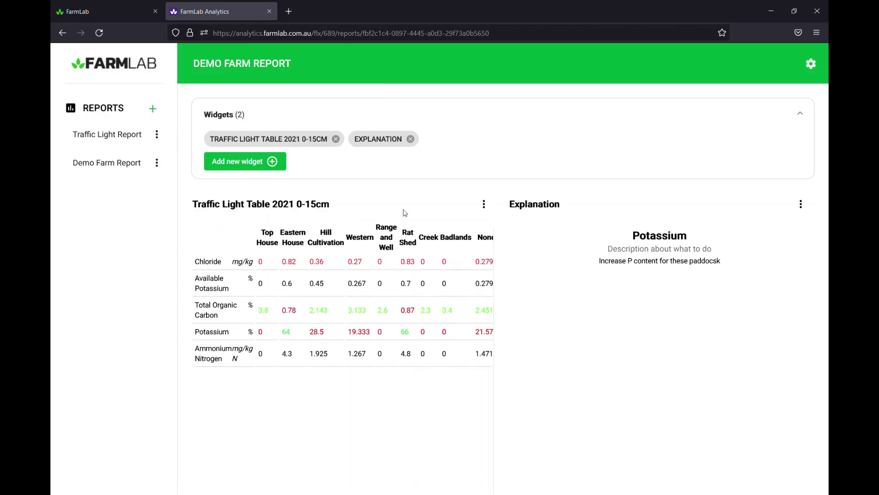